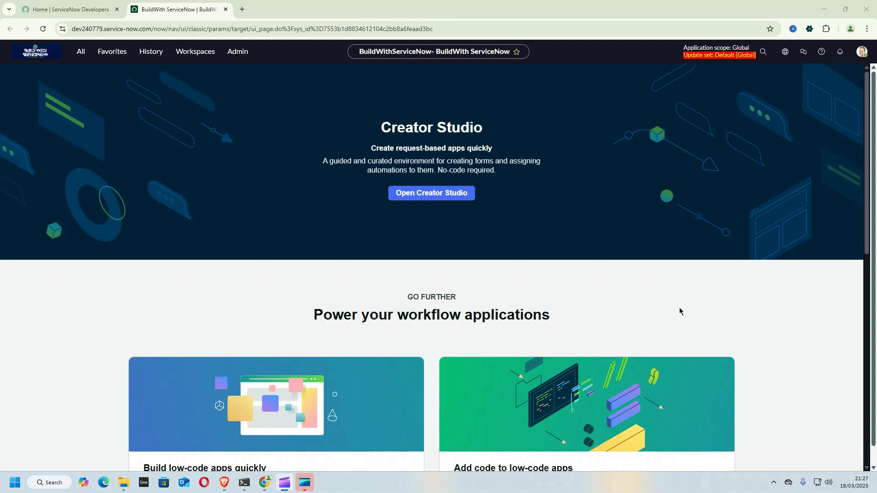
Step: Open the Incident table's list by entering incident.LIST in the navigation filter
{"action": "left_click", "coordinate": [79, 52]}
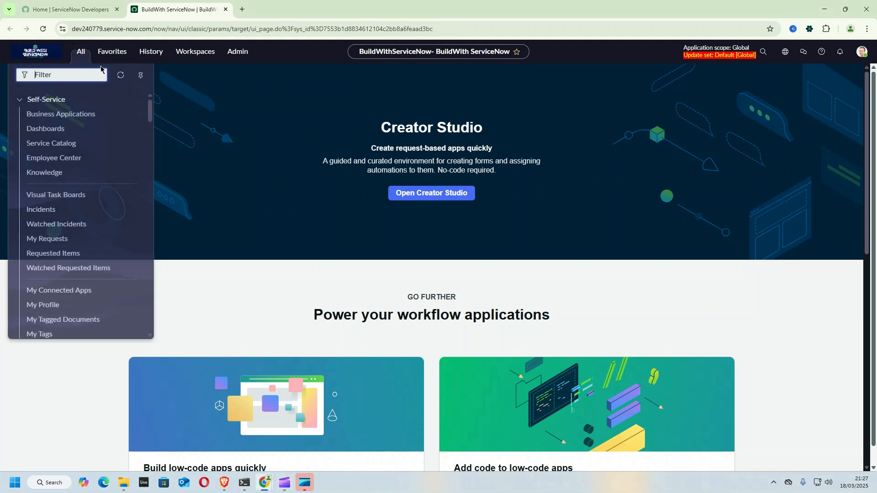
{"action": "type", "text": "ini"}
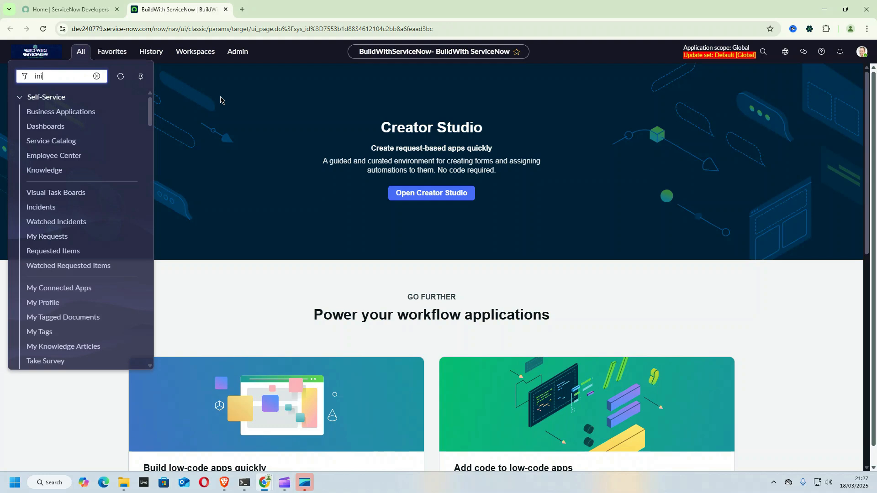
{"action": "key", "text": "BackSpace"}
{"action": "type", "text": "ciden"}
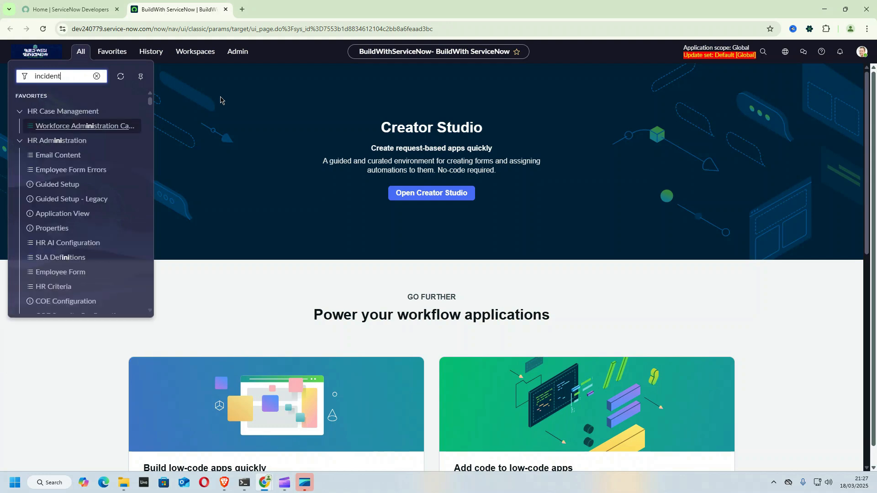
{"action": "type", "text": "t.LIST"}
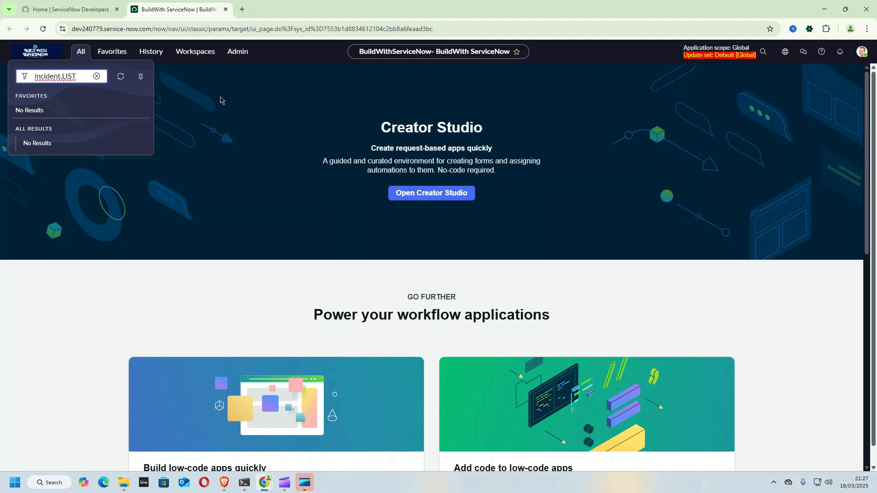
{"action": "key", "text": "Return"}
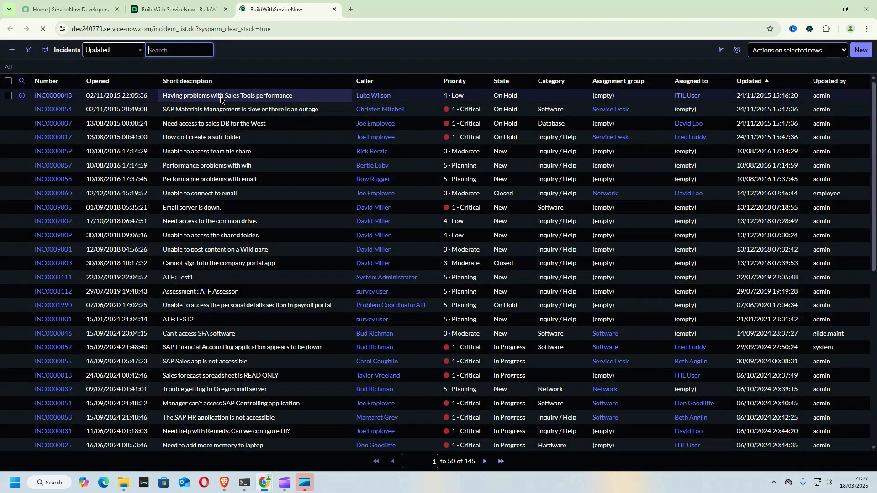
Step: Open incident INC0000048 from the list in a new browser tab and switch to it
{"action": "scroll", "coordinate": [201, 136], "scroll_direction": "down", "scroll_amount": 5}
{"action": "scroll", "coordinate": [201, 137], "scroll_direction": "up", "scroll_amount": 5}
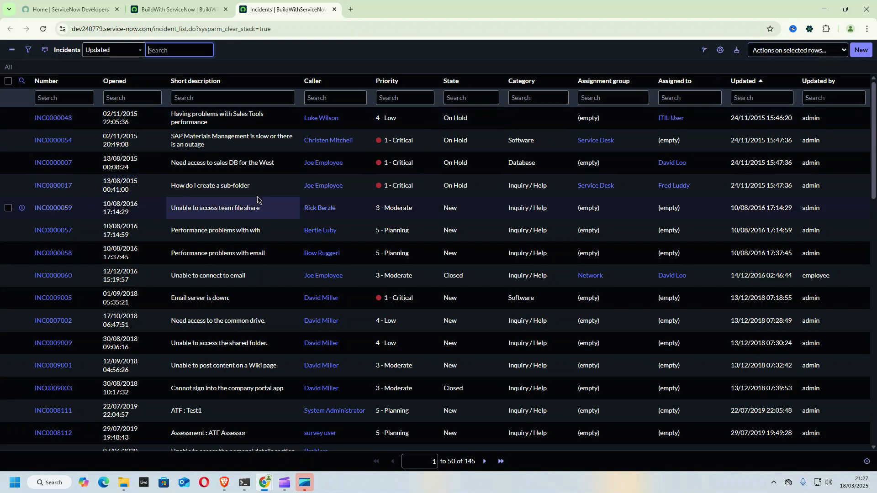
{"action": "middle_click", "coordinate": [51, 118]}
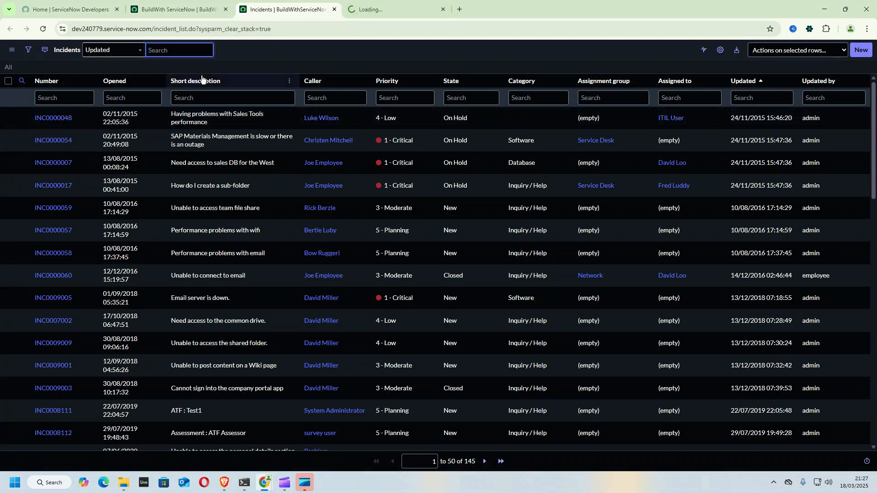
{"action": "left_click", "coordinate": [385, 4]}
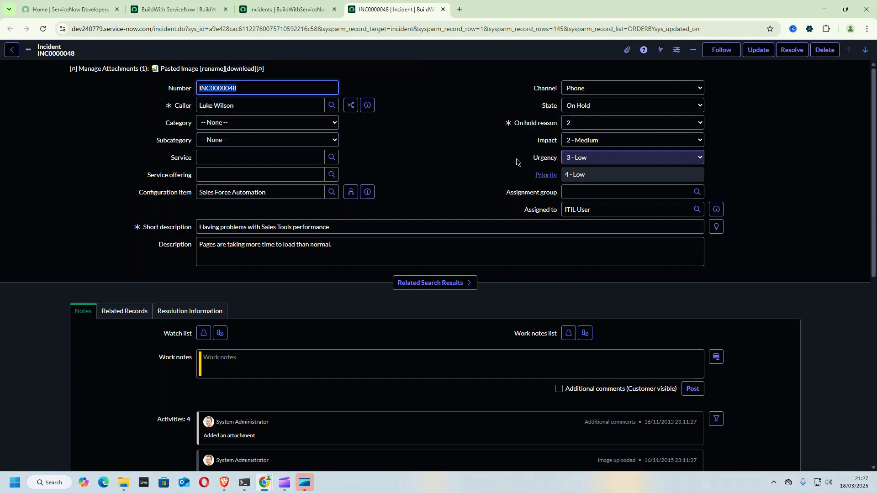
{"action": "left_click", "coordinate": [481, 122]}
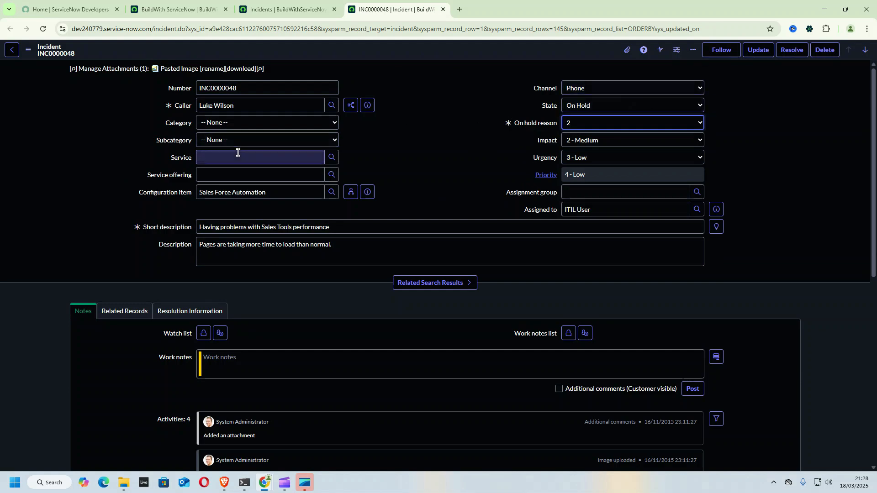
Step: Personalize the incident form to hide Assigned to, Assignment group, Caused by Change, Change Request, Channel, Configuration item and Description
{"action": "left_click", "coordinate": [677, 50]}
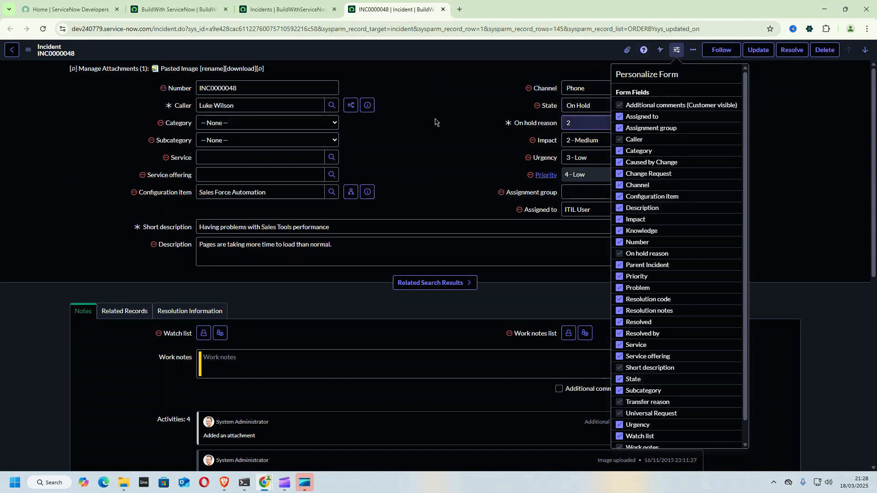
{"action": "left_click", "coordinate": [677, 50]}
{"action": "left_click", "coordinate": [677, 50]}
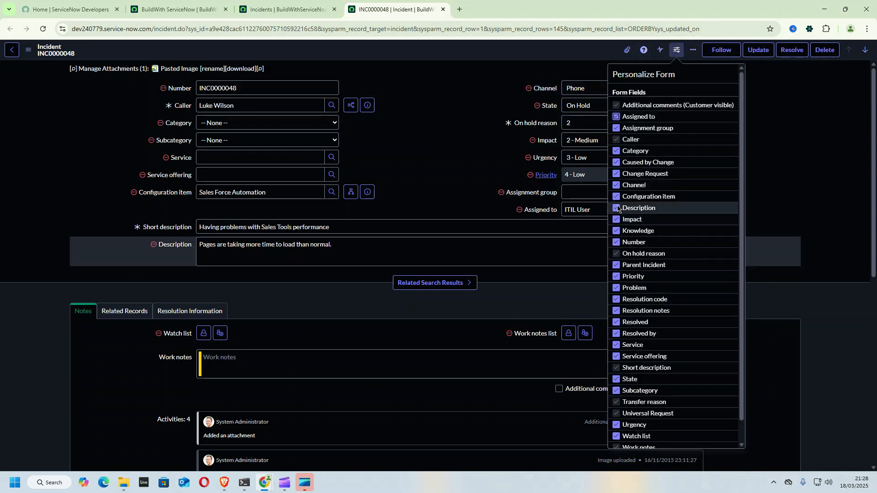
{"action": "left_click", "coordinate": [616, 117]}
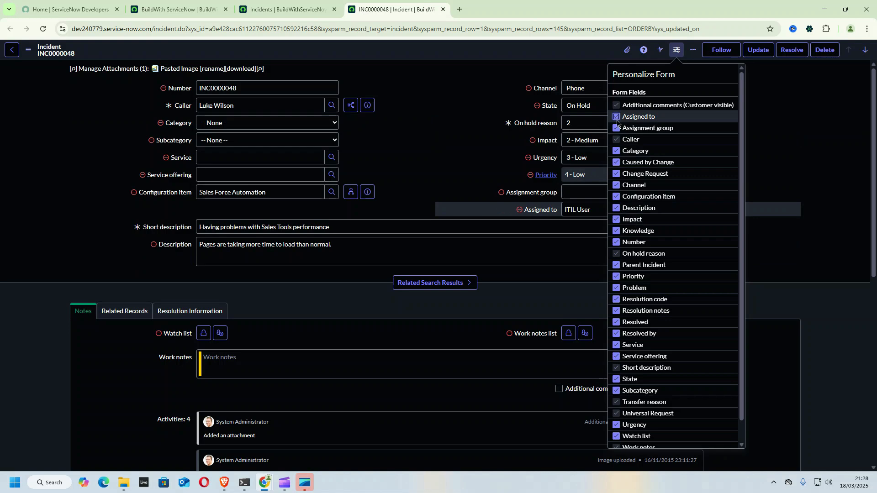
{"action": "left_click", "coordinate": [617, 128]}
{"action": "left_click", "coordinate": [616, 162]}
{"action": "left_click", "coordinate": [617, 174]}
{"action": "left_click", "coordinate": [617, 184]}
{"action": "left_click", "coordinate": [616, 197]}
{"action": "left_click", "coordinate": [617, 208]}
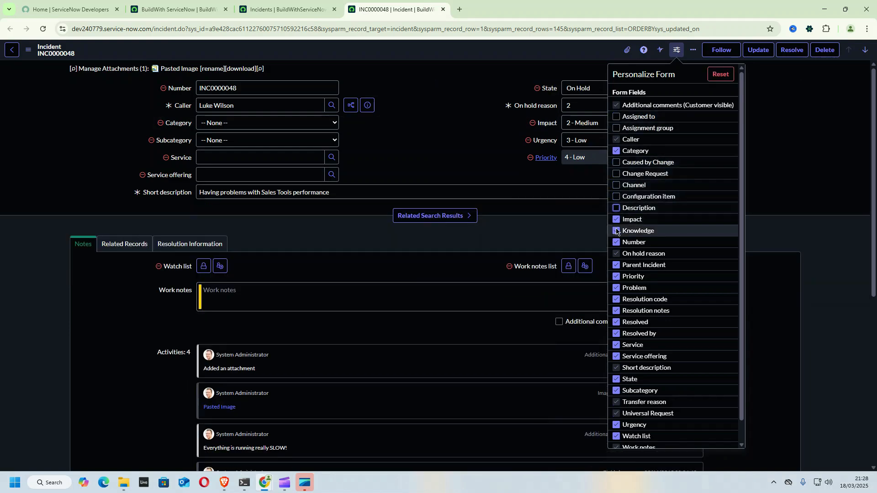
Step: Also hide Priority, Resolution code, Resolution notes, Resolved and Resolved by from the personalized form, and close the personalization options
{"action": "left_click", "coordinate": [617, 277]}
{"action": "left_click", "coordinate": [617, 299]}
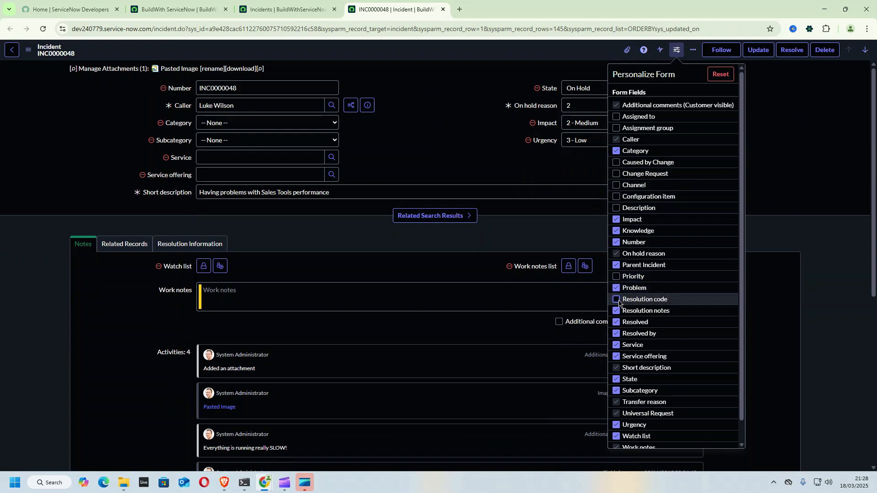
{"action": "left_click", "coordinate": [617, 334]}
{"action": "left_click", "coordinate": [616, 322]}
{"action": "left_click", "coordinate": [617, 310]}
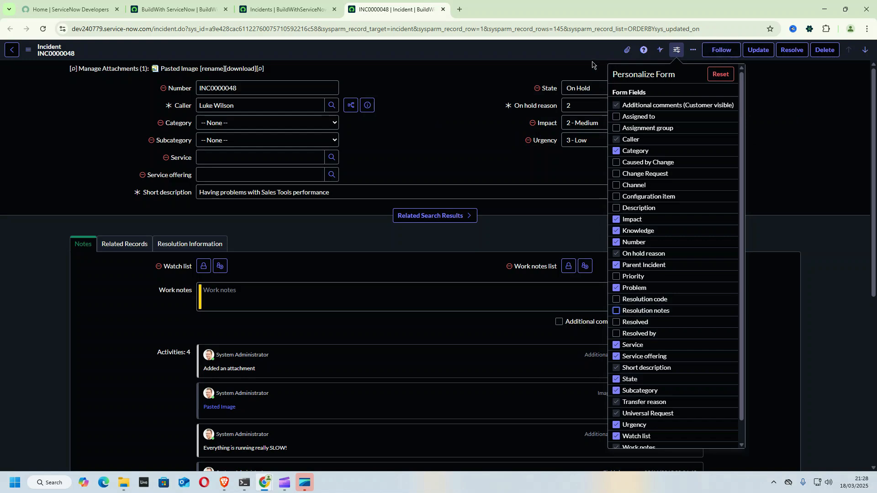
{"action": "left_click", "coordinate": [276, 148]}
{"action": "left_click", "coordinate": [232, 161]}
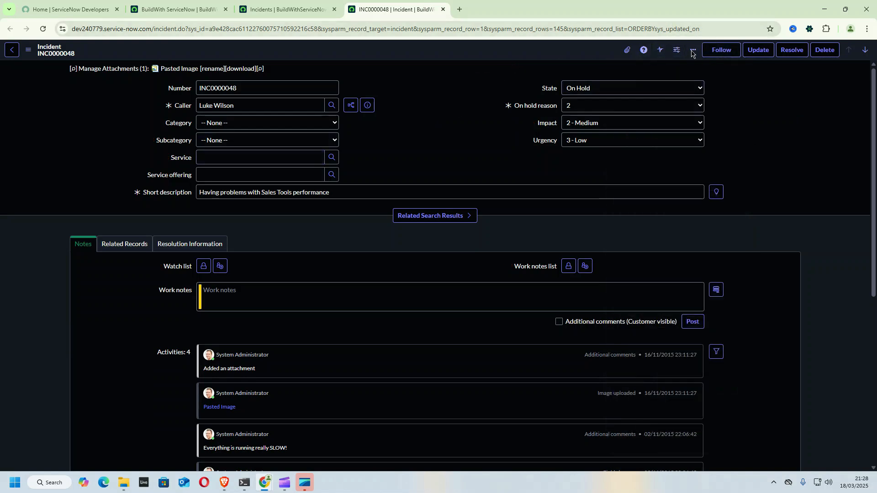
Step: Reset the incident form's personalization to its default fields
{"action": "left_click", "coordinate": [677, 49]}
{"action": "left_click", "coordinate": [720, 74]}
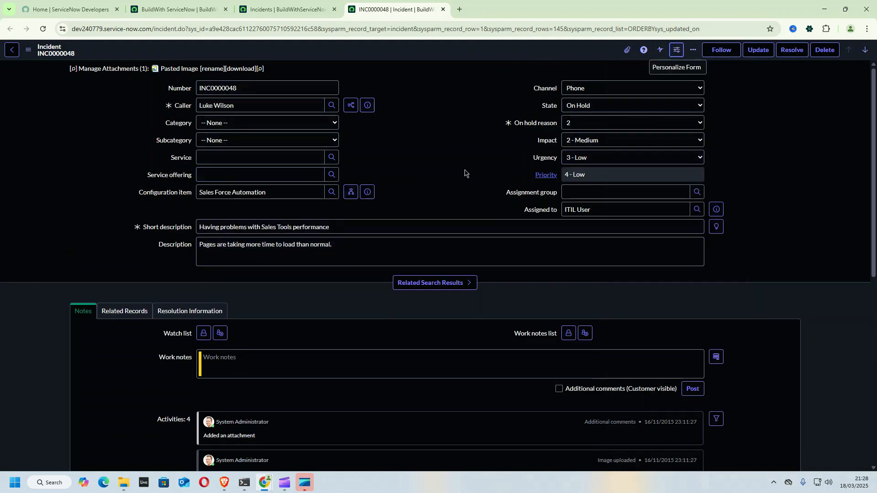
Step: Show the incident form in the Mobile view, look it over, and return it to the Default view
{"action": "left_click", "coordinate": [27, 51]}
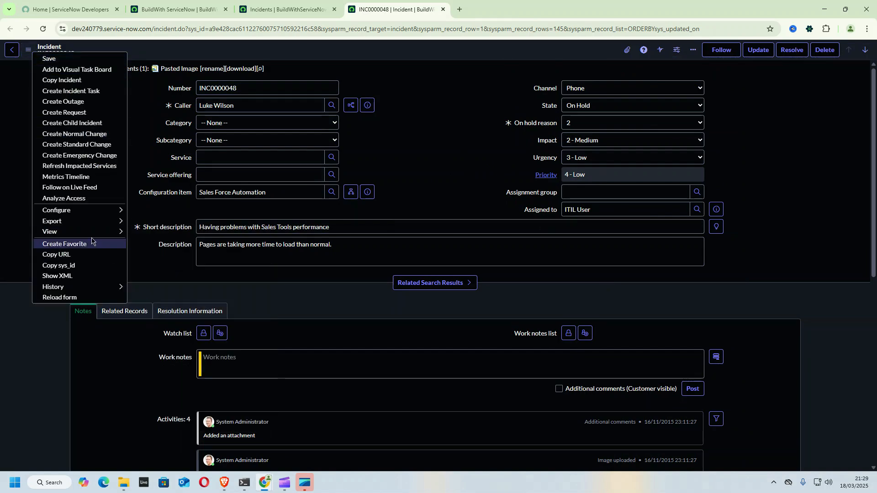
{"action": "mouse_move", "coordinate": [93, 235]}
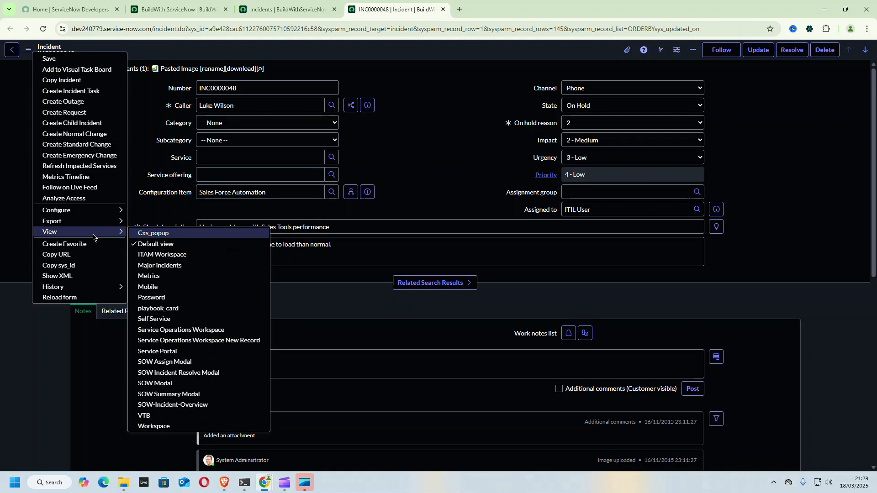
{"action": "left_click", "coordinate": [158, 288]}
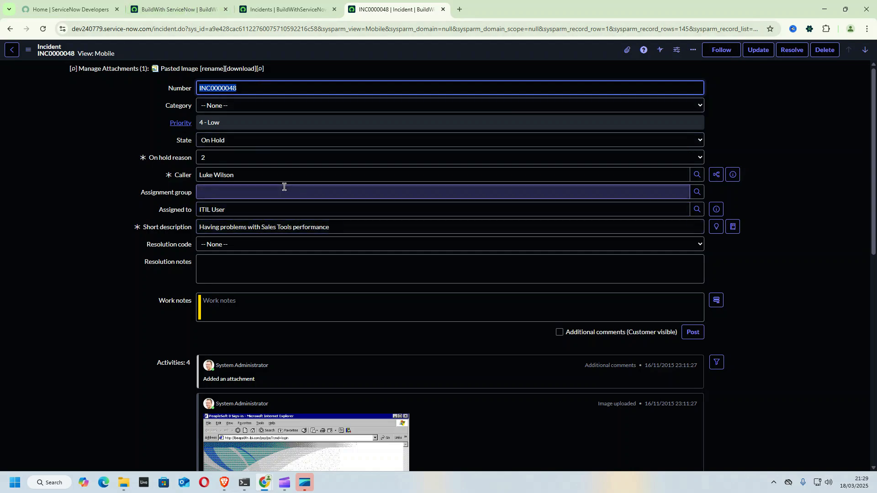
{"action": "scroll", "coordinate": [292, 190], "scroll_direction": "down", "scroll_amount": 10}
{"action": "scroll", "coordinate": [300, 191], "scroll_direction": "up", "scroll_amount": 10}
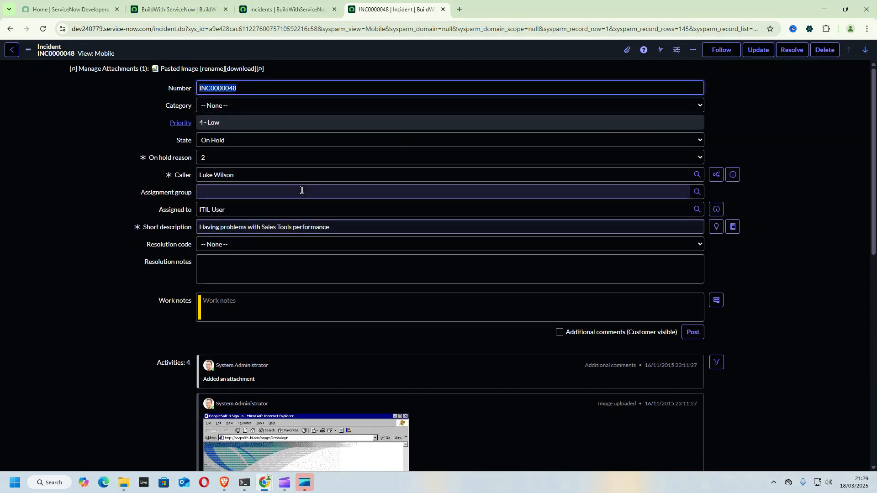
{"action": "left_click", "coordinate": [28, 49]}
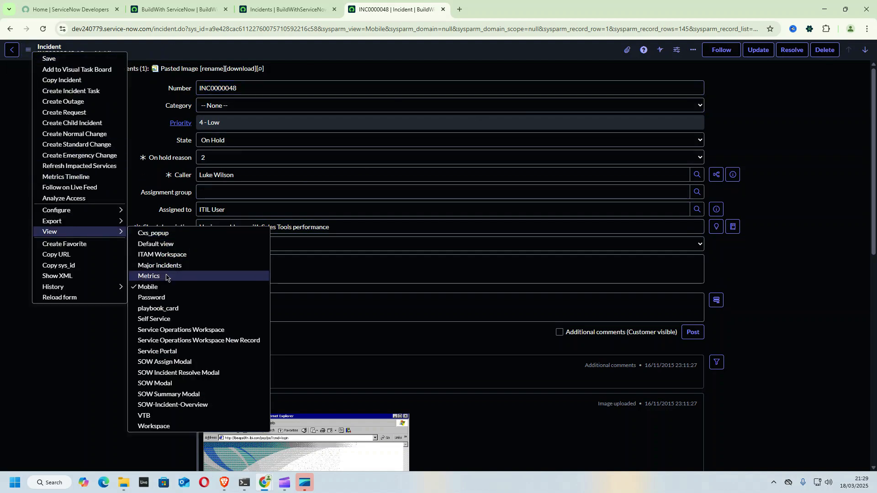
{"action": "left_click", "coordinate": [157, 244]}
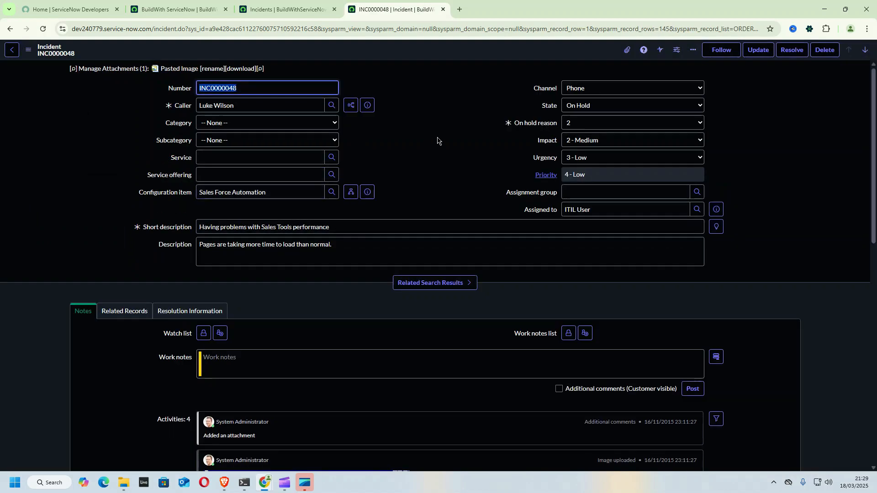
Step: Open the Form Layout configuration for the incident form and dismiss the Form Builder suggestion
{"action": "left_click", "coordinate": [28, 52]}
{"action": "mouse_move", "coordinate": [88, 214]}
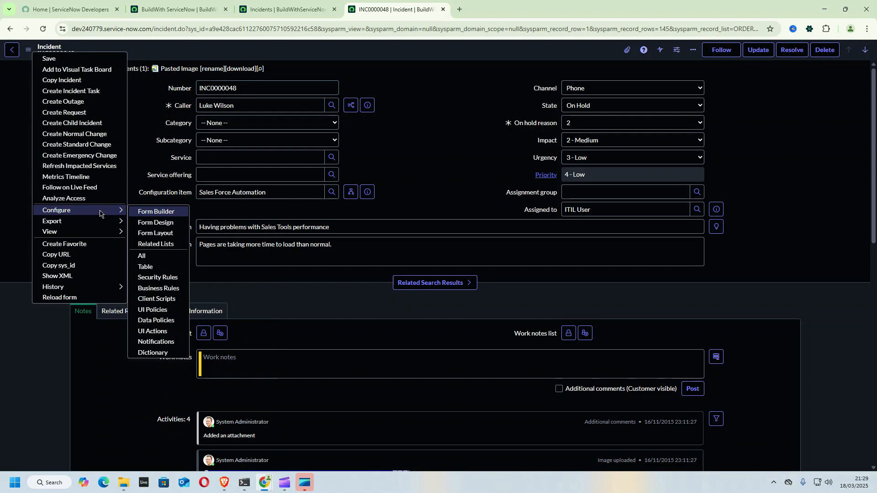
{"action": "left_click", "coordinate": [156, 234]}
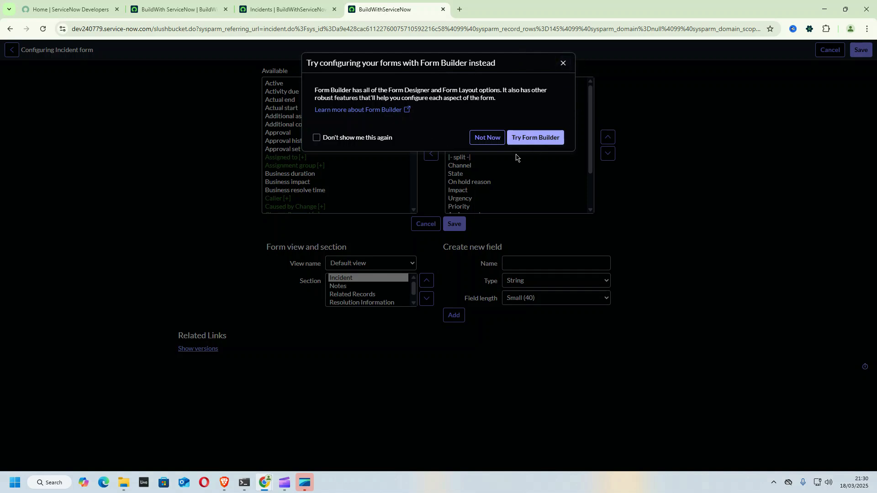
{"action": "left_click", "coordinate": [564, 64]}
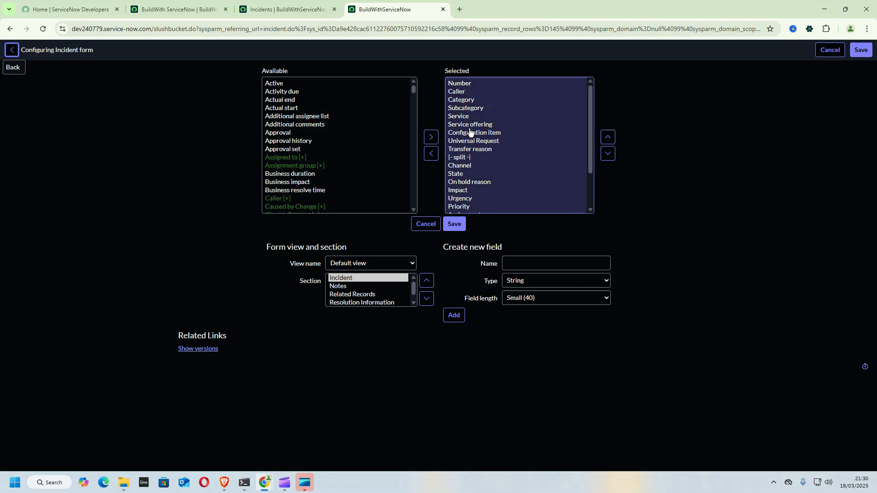
Step: Examine the selected and available fields in the incident form's layout configuration
{"action": "scroll", "coordinate": [473, 135], "scroll_direction": "down", "scroll_amount": 2}
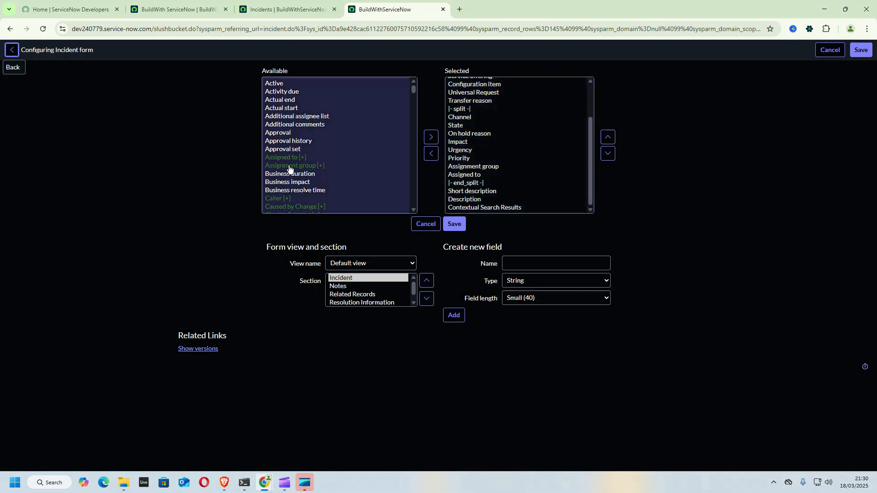
{"action": "scroll", "coordinate": [301, 167], "scroll_direction": "down", "scroll_amount": 15}
{"action": "scroll", "coordinate": [302, 166], "scroll_direction": "down", "scroll_amount": 10}
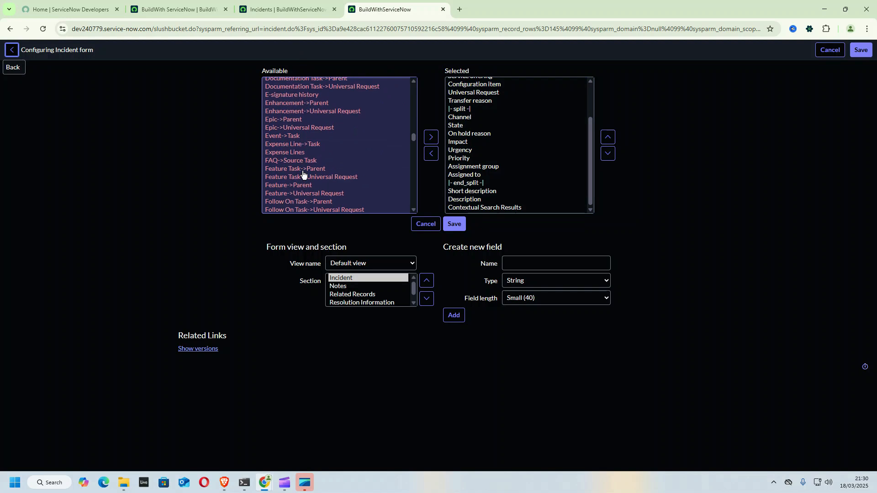
{"action": "scroll", "coordinate": [454, 167], "scroll_direction": "up", "scroll_amount": 2}
{"action": "scroll", "coordinate": [294, 186], "scroll_direction": "up", "scroll_amount": 9}
{"action": "scroll", "coordinate": [294, 176], "scroll_direction": "down", "scroll_amount": 5}
{"action": "scroll", "coordinate": [287, 175], "scroll_direction": "up", "scroll_amount": 5}
{"action": "scroll", "coordinate": [286, 175], "scroll_direction": "up", "scroll_amount": 15}
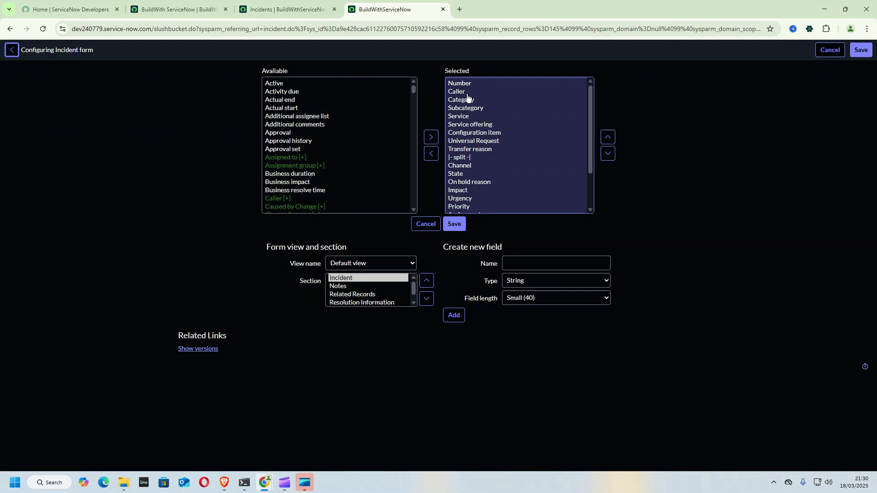
Step: Remove Caller, Category, State and Channel from the incident form's selected fields and save the layout
{"action": "double_click", "coordinate": [459, 92]}
{"action": "left_click", "coordinate": [459, 92]}
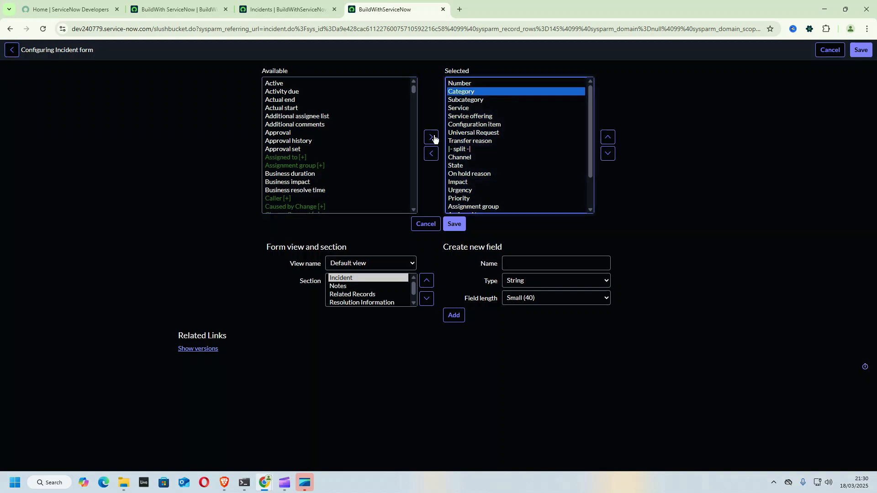
{"action": "left_click", "coordinate": [432, 155]}
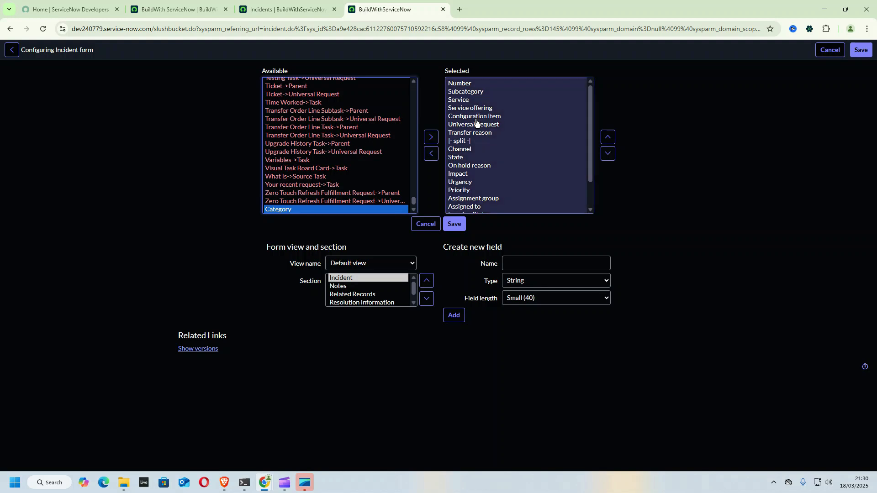
{"action": "left_click", "coordinate": [467, 158]}
{"action": "left_click", "coordinate": [432, 154]}
{"action": "left_click", "coordinate": [470, 150]}
{"action": "left_click", "coordinate": [434, 154]}
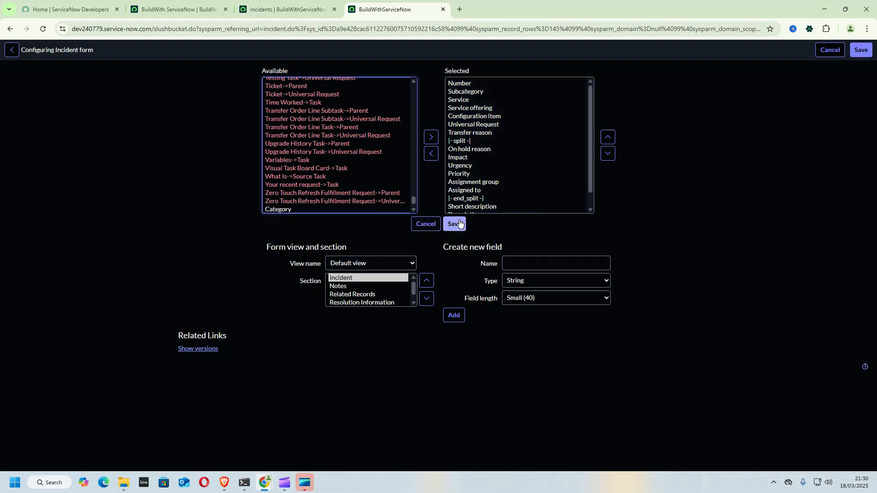
{"action": "left_click", "coordinate": [460, 226]}
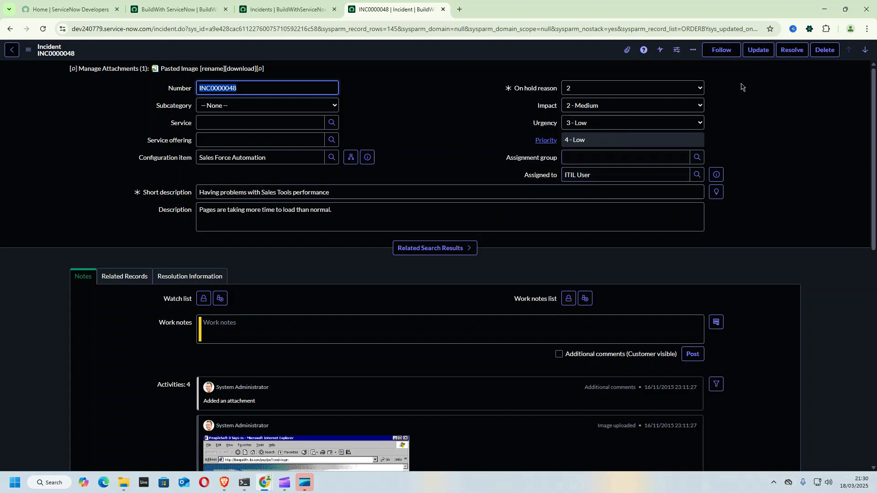
Step: Reopen the incident form's Form Layout configuration, remove Assignment group from the selected fields and save the layout
{"action": "left_click", "coordinate": [28, 49]}
{"action": "mouse_move", "coordinate": [73, 211]}
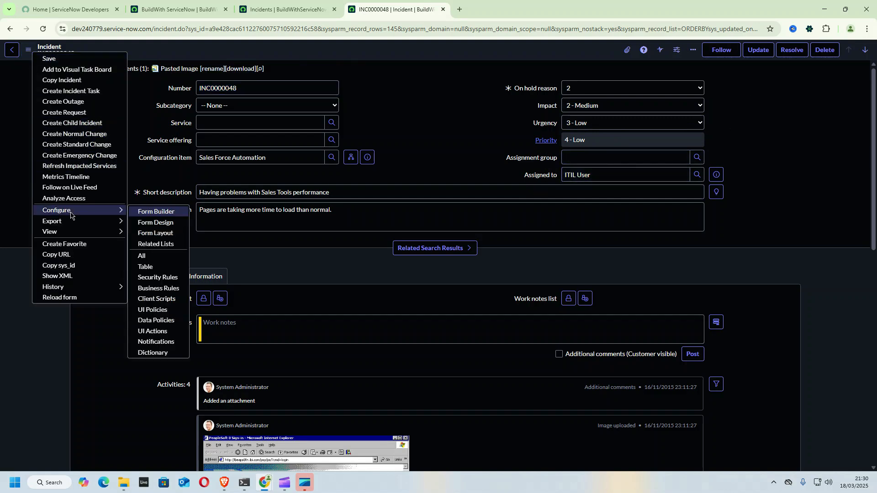
{"action": "left_click", "coordinate": [165, 234]}
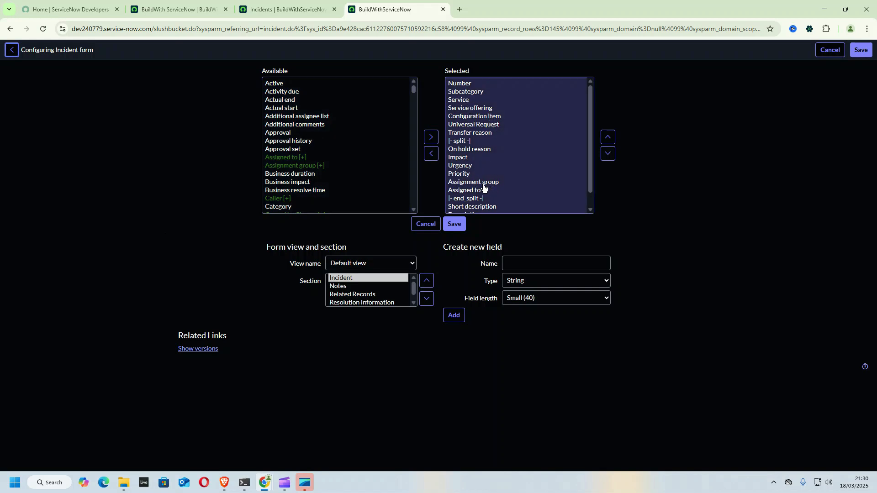
{"action": "left_click", "coordinate": [472, 183]}
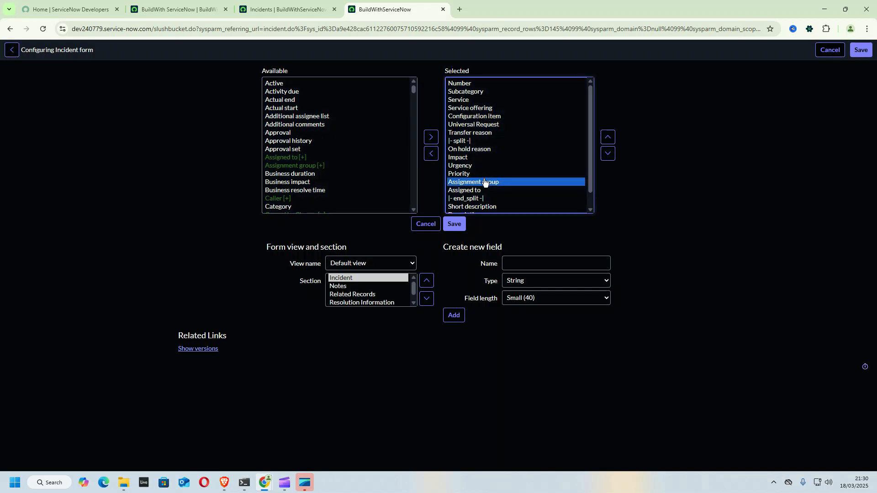
{"action": "double_click", "coordinate": [485, 183]}
{"action": "left_click", "coordinate": [458, 317]}
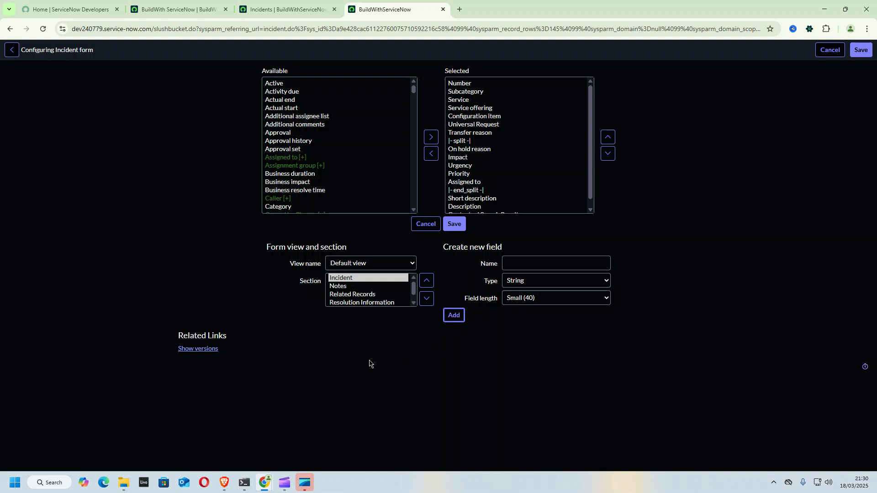
{"action": "left_click", "coordinate": [460, 227]}
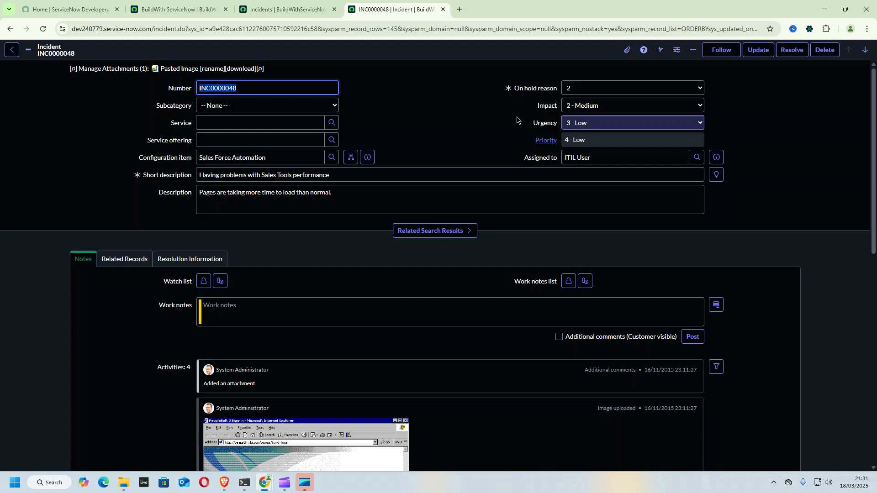
Step: Open the incident form in Form Builder and look over the sections and fields of its Default view
{"action": "scroll", "coordinate": [172, 319], "scroll_direction": "down", "scroll_amount": 12}
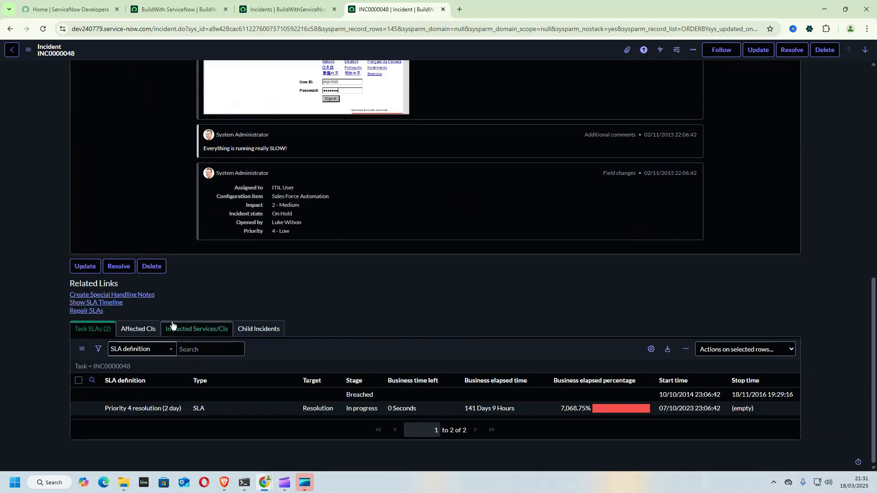
{"action": "scroll", "coordinate": [352, 315], "scroll_direction": "up", "scroll_amount": 12}
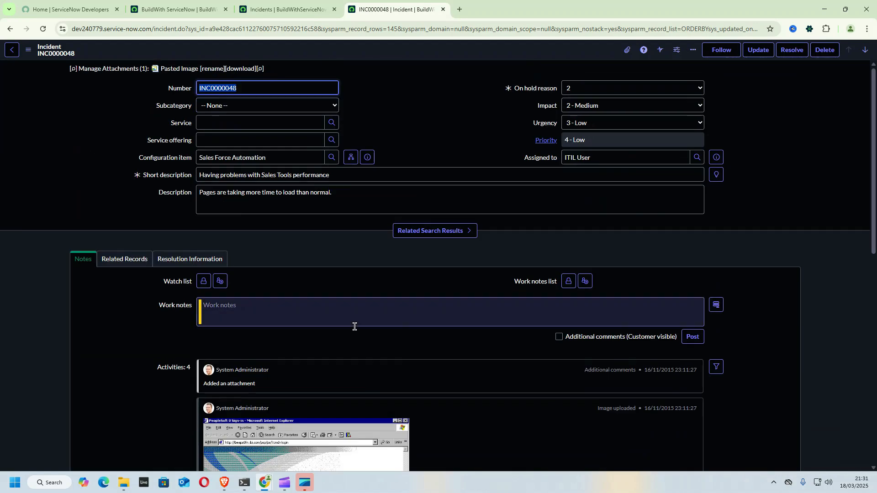
{"action": "left_click", "coordinate": [25, 52]}
{"action": "mouse_move", "coordinate": [74, 234]}
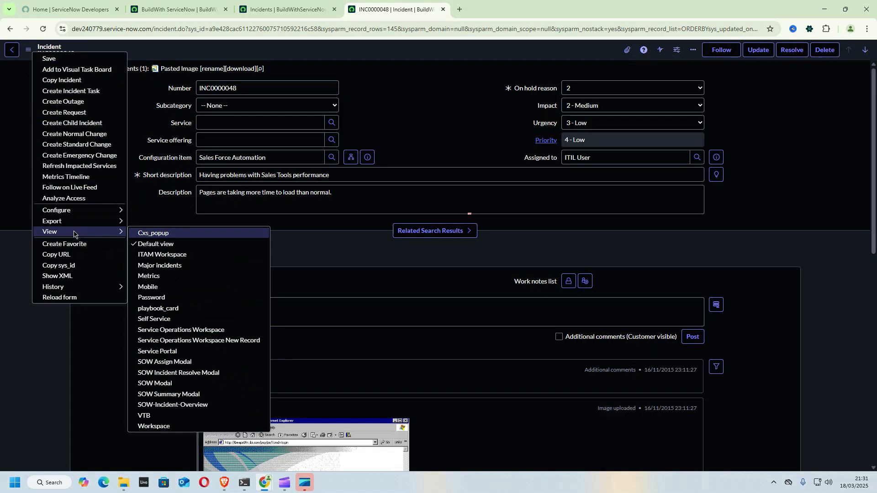
{"action": "mouse_move", "coordinate": [73, 215]}
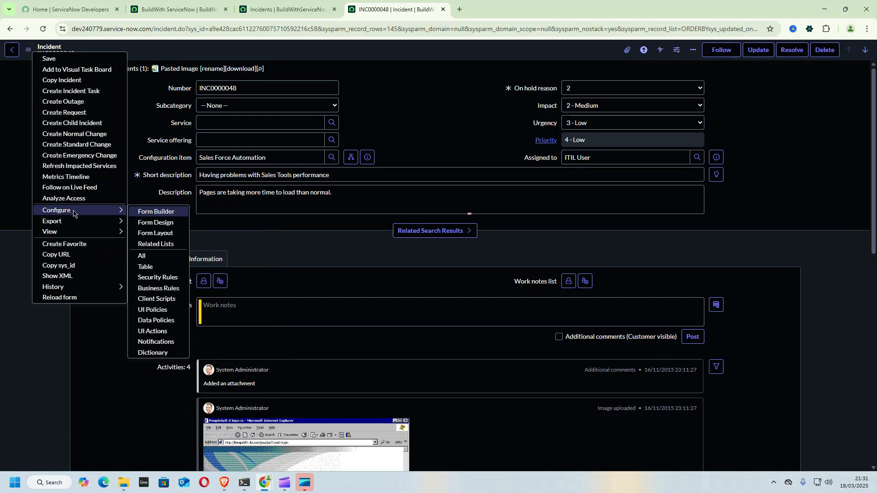
{"action": "left_click", "coordinate": [160, 213]}
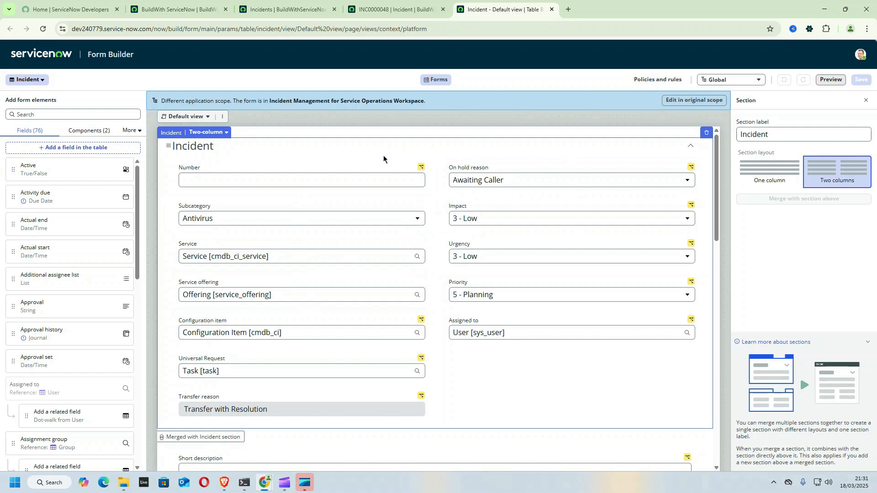
{"action": "scroll", "coordinate": [416, 328], "scroll_direction": "down", "scroll_amount": 2}
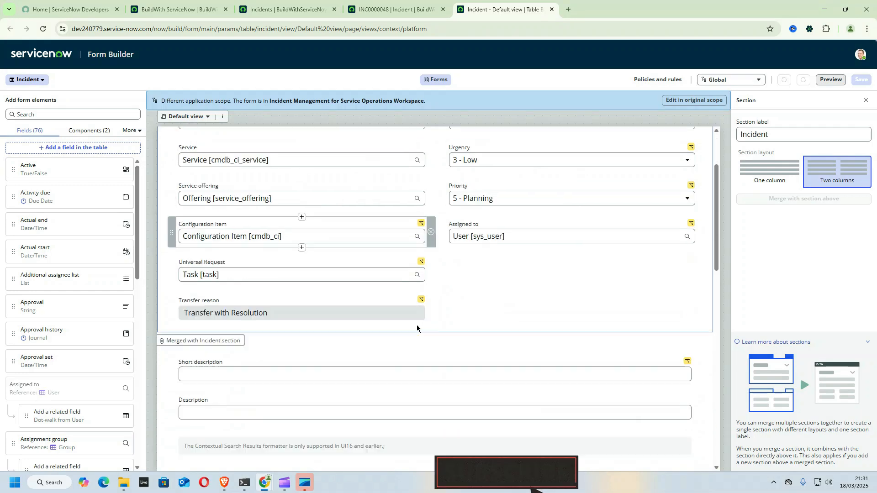
{"action": "scroll", "coordinate": [417, 328], "scroll_direction": "down", "scroll_amount": 5}
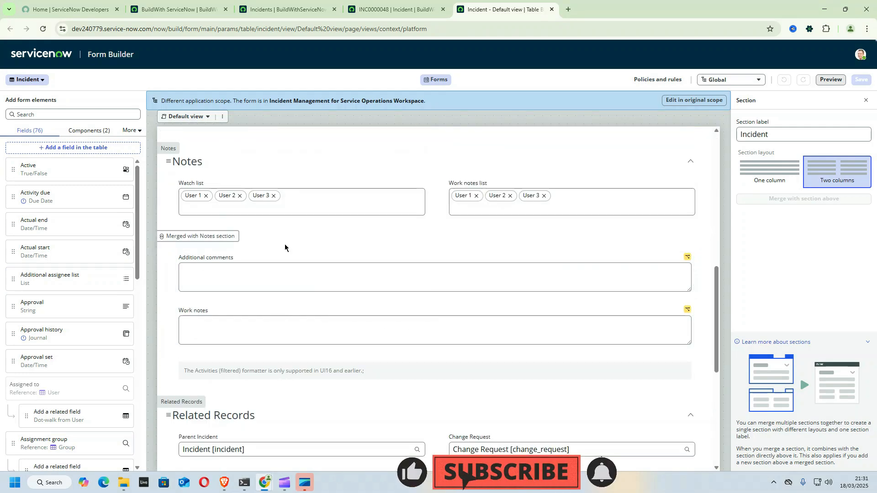
{"action": "scroll", "coordinate": [413, 256], "scroll_direction": "up", "scroll_amount": 7}
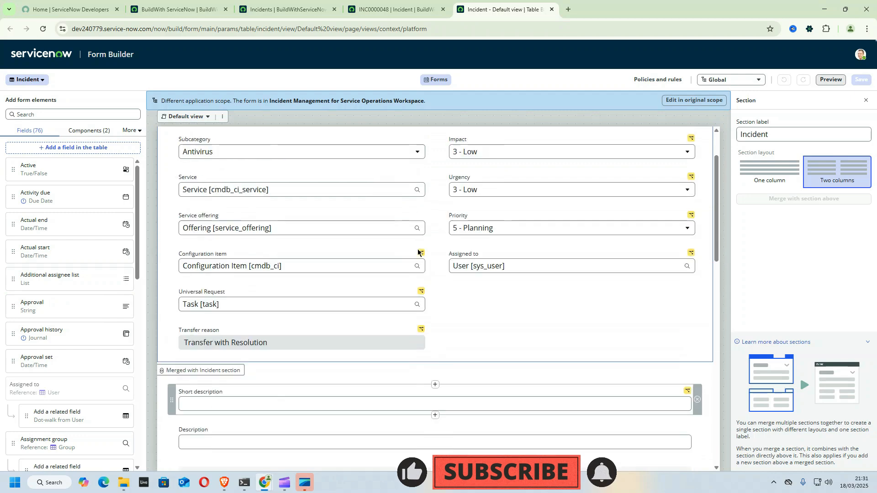
{"action": "scroll", "coordinate": [418, 252], "scroll_direction": "up", "scroll_amount": 1}
{"action": "scroll", "coordinate": [448, 278], "scroll_direction": "down", "scroll_amount": 6}
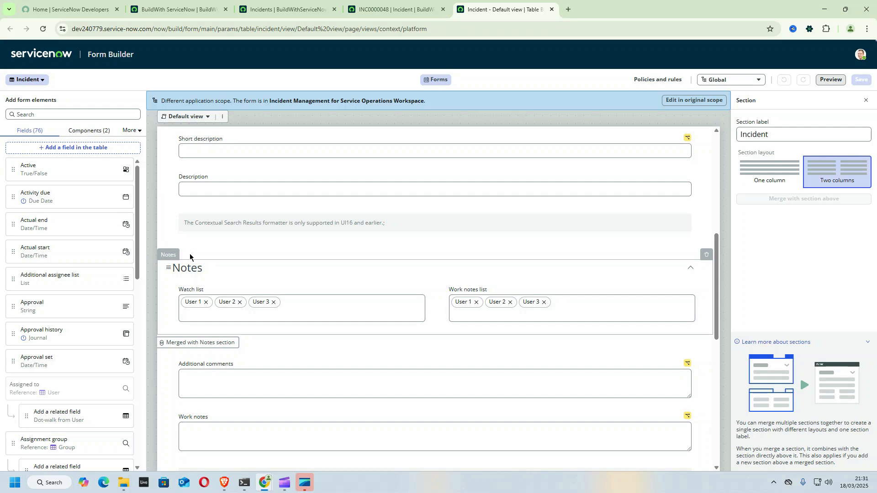
{"action": "scroll", "coordinate": [544, 286], "scroll_direction": "up", "scroll_amount": 6}
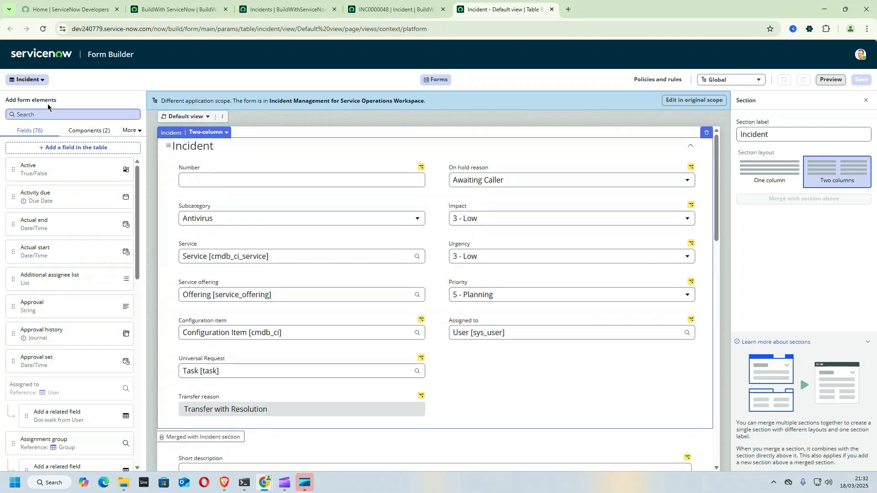
Step: Search the form elements for "assi", add Assignment group above Assigned to in the Incident section, and clear the search
{"action": "left_click", "coordinate": [35, 116]}
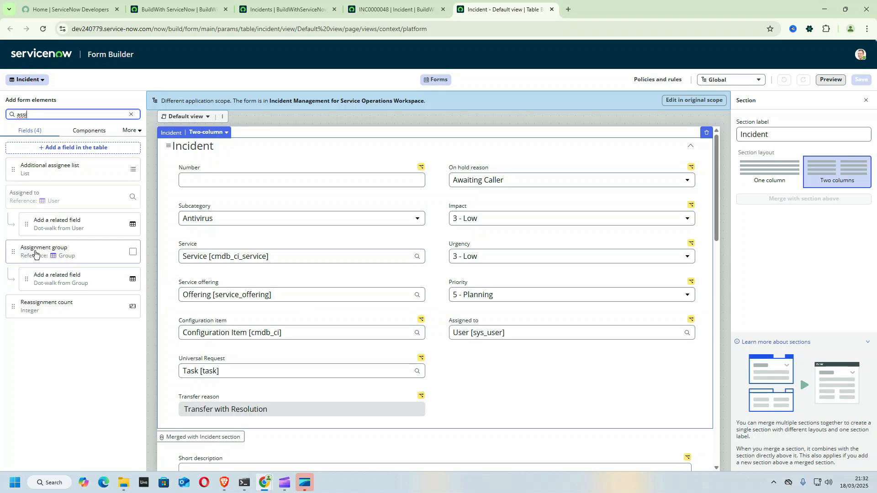
{"action": "left_click_drag", "start_coordinate": [35, 253], "coordinate": [452, 312]}
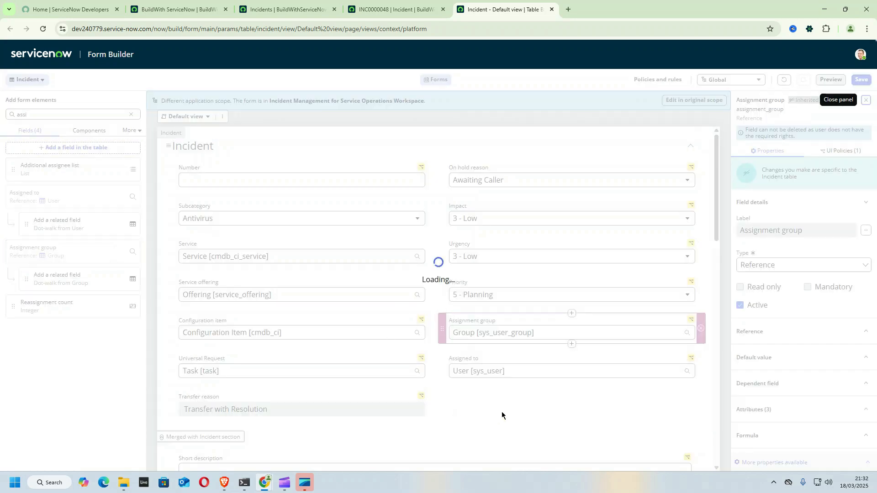
{"action": "left_click", "coordinate": [531, 417]}
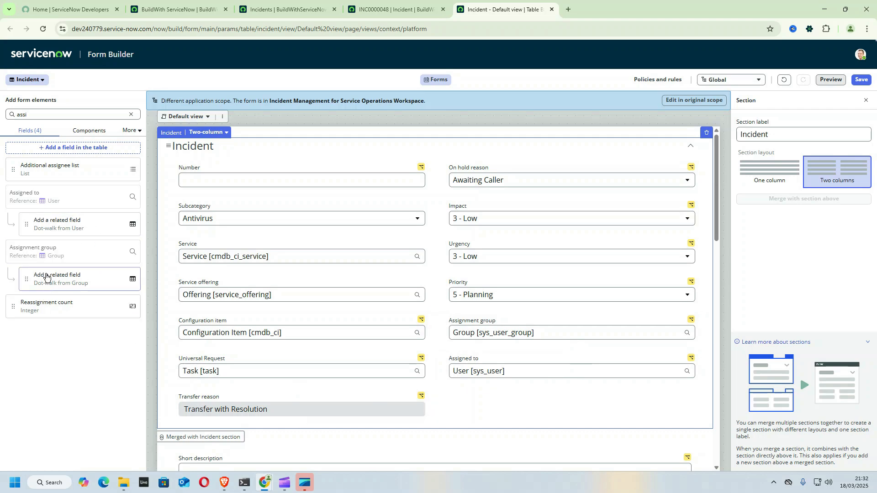
{"action": "left_click", "coordinate": [131, 114]}
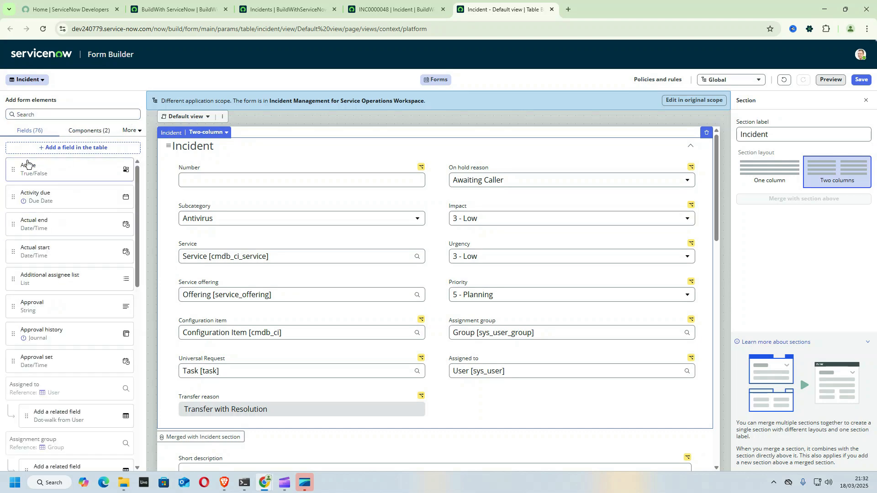
Step: Add the Active field below Assigned to and the Caller field below Number in the Incident section
{"action": "left_click_drag", "start_coordinate": [32, 170], "coordinate": [460, 396]}
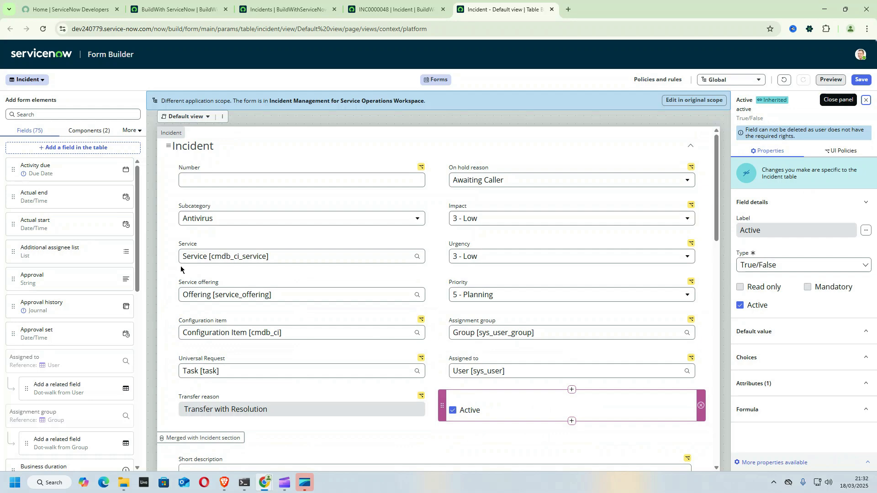
{"action": "scroll", "coordinate": [71, 288], "scroll_direction": "down", "scroll_amount": 5}
{"action": "scroll", "coordinate": [70, 287], "scroll_direction": "down", "scroll_amount": 3}
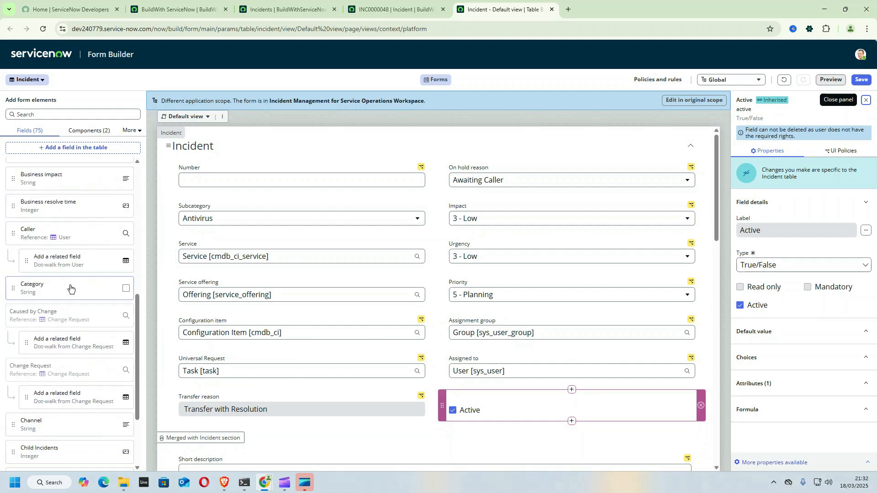
{"action": "left_click_drag", "start_coordinate": [26, 232], "coordinate": [174, 193]}
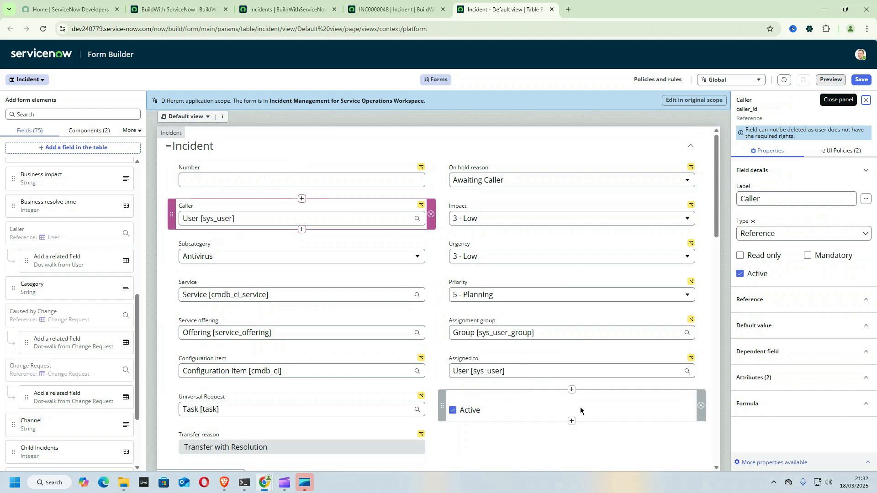
Step: Add Closed below Watch list and Closed by below Work notes list in the Notes section
{"action": "scroll", "coordinate": [59, 361], "scroll_direction": "down", "scroll_amount": 2}
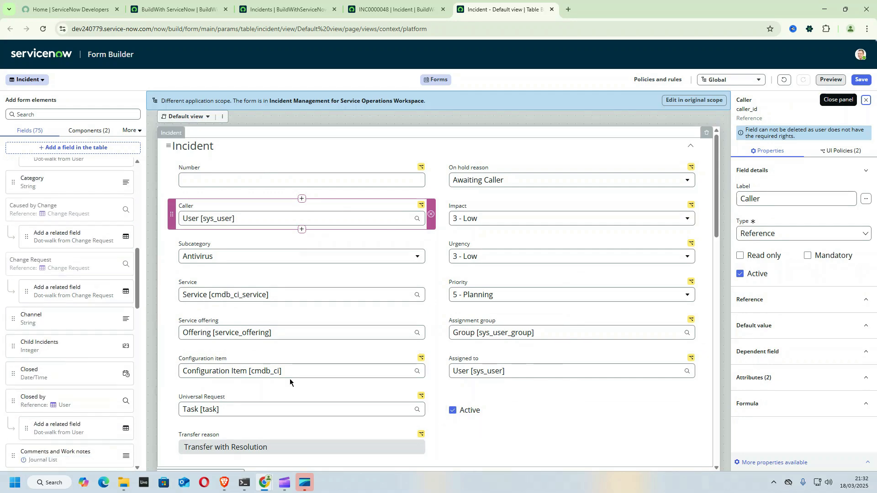
{"action": "scroll", "coordinate": [330, 387], "scroll_direction": "down", "scroll_amount": 7}
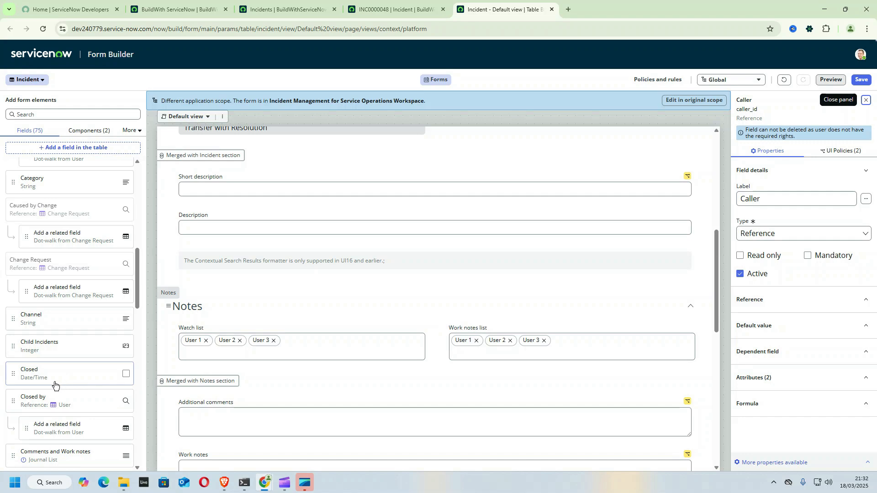
{"action": "left_click_drag", "start_coordinate": [25, 380], "coordinate": [178, 368]}
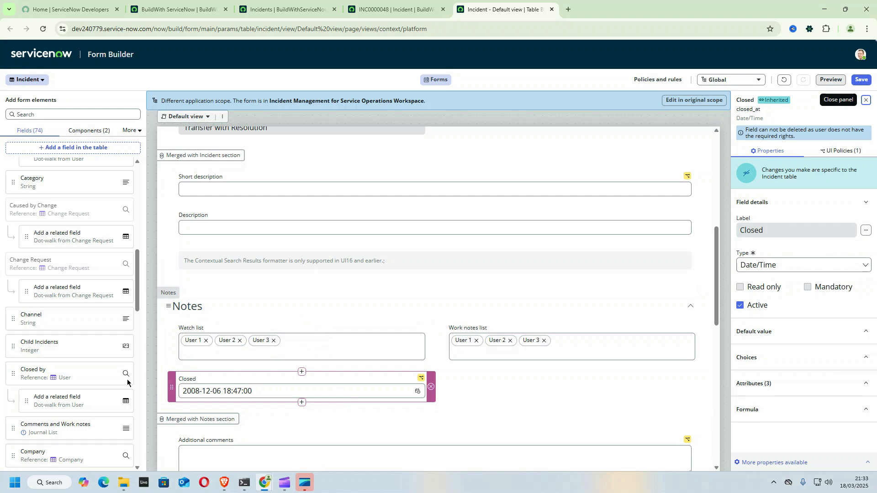
{"action": "left_click_drag", "start_coordinate": [131, 375], "coordinate": [448, 398]}
Step: Review the edited form sections and save the incident form changes
{"action": "scroll", "coordinate": [262, 332], "scroll_direction": "down", "scroll_amount": 3}
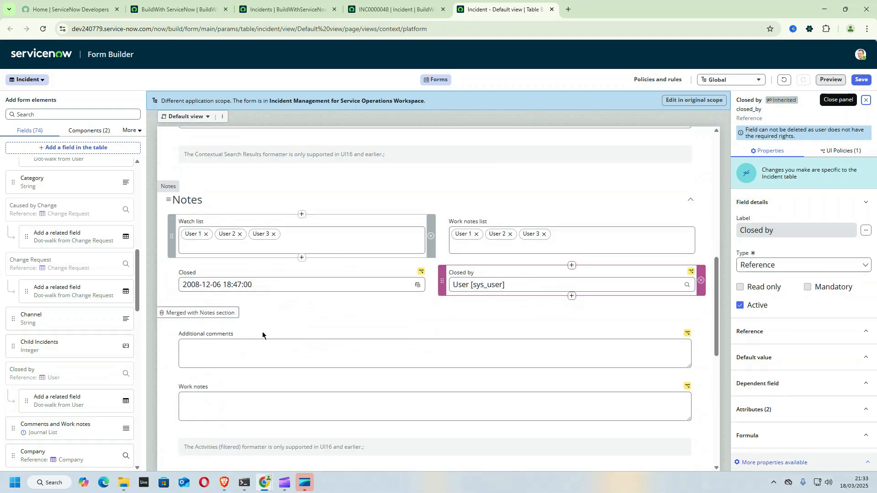
{"action": "scroll", "coordinate": [372, 343], "scroll_direction": "down", "scroll_amount": 4}
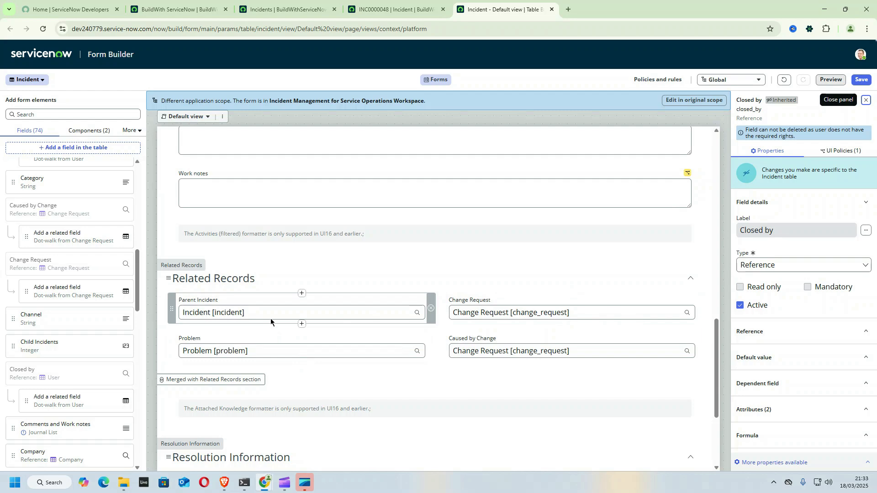
{"action": "scroll", "coordinate": [655, 301], "scroll_direction": "up", "scroll_amount": 2}
{"action": "scroll", "coordinate": [655, 295], "scroll_direction": "up", "scroll_amount": 10}
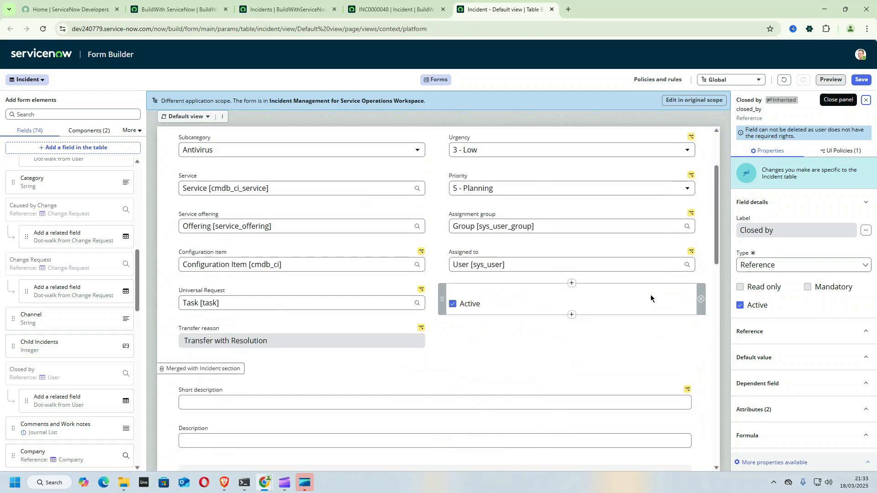
{"action": "scroll", "coordinate": [650, 295], "scroll_direction": "up", "scroll_amount": 2}
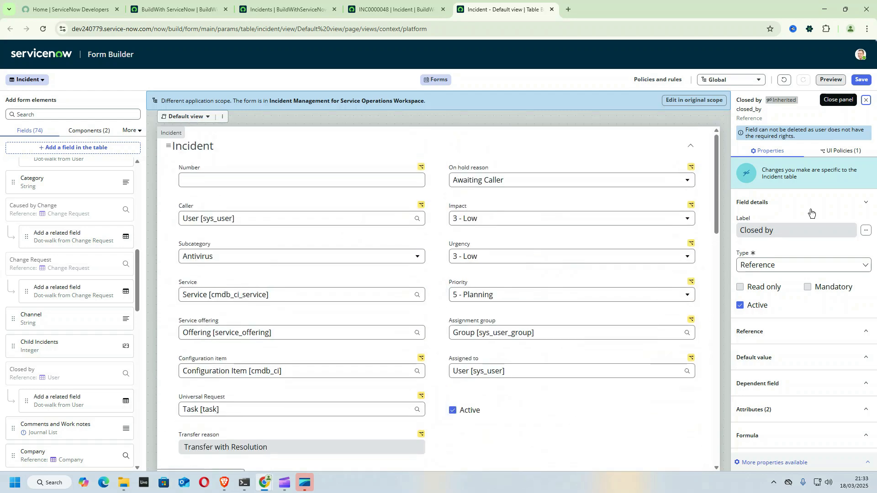
{"action": "left_click", "coordinate": [861, 81]}
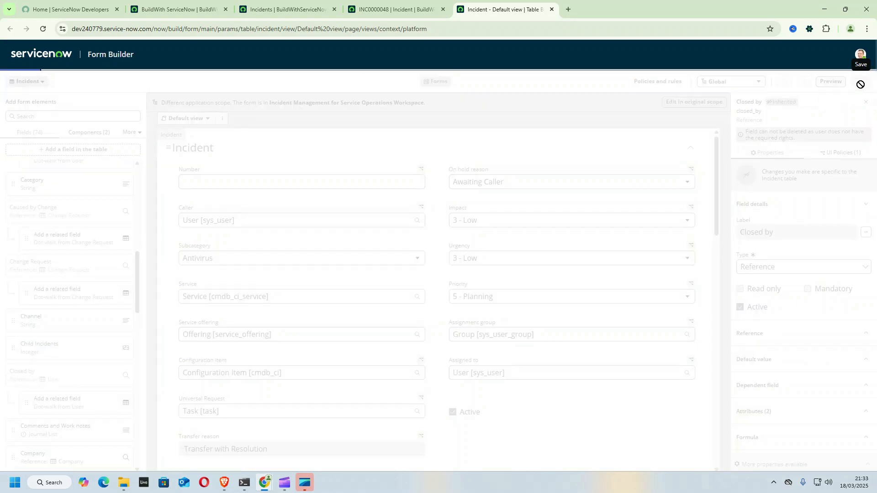
Step: Preview the incident form, check its sections, then view it in the platform and close that platform page
{"action": "left_click", "coordinate": [831, 80]}
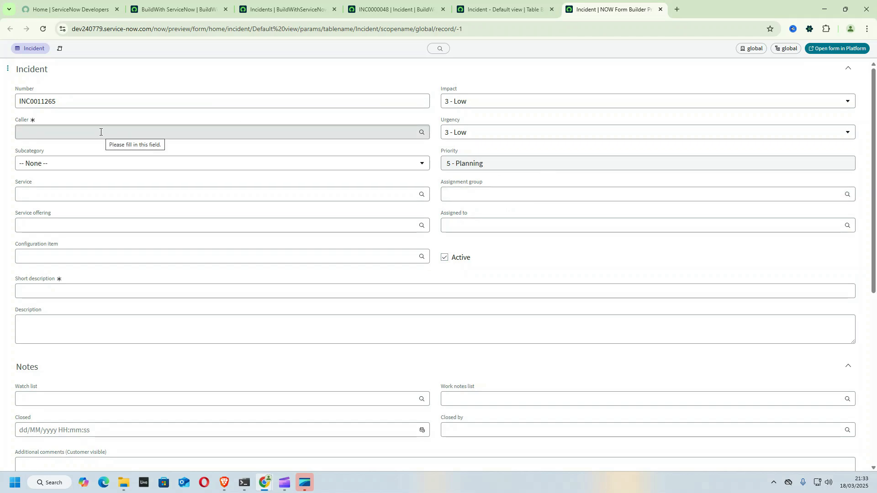
{"action": "scroll", "coordinate": [104, 305], "scroll_direction": "down", "scroll_amount": 5}
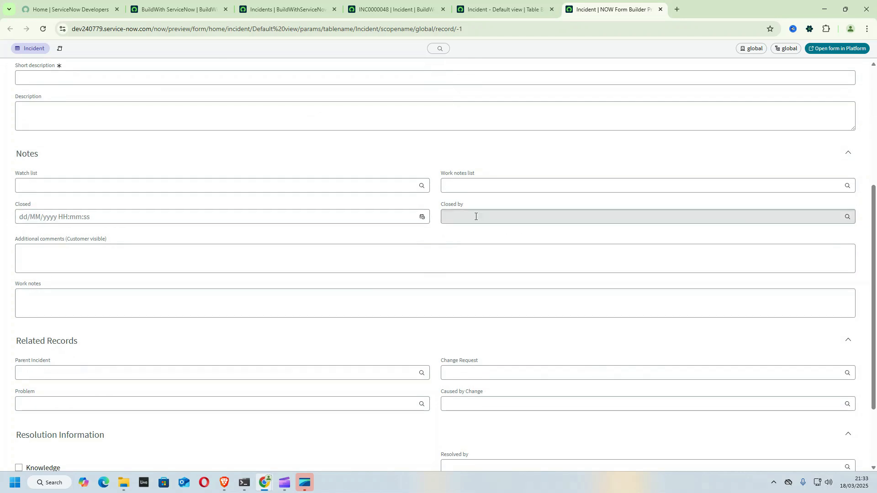
{"action": "scroll", "coordinate": [426, 243], "scroll_direction": "up", "scroll_amount": 5}
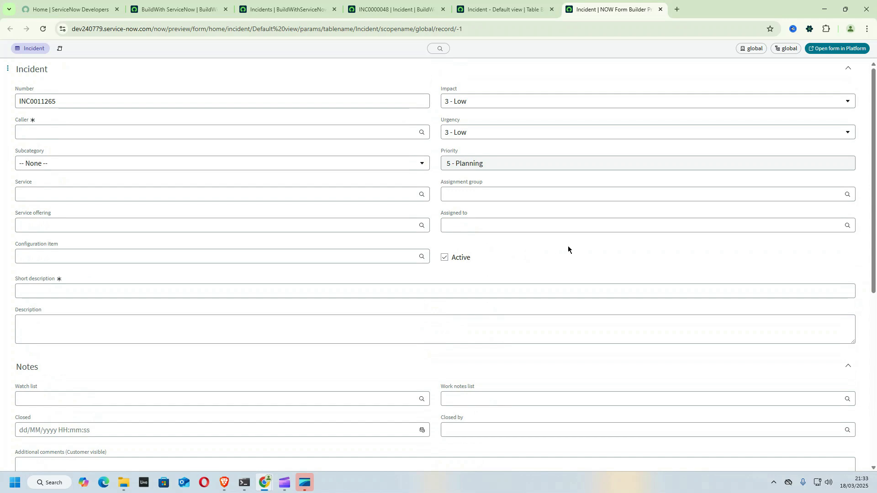
{"action": "left_click", "coordinate": [825, 49]}
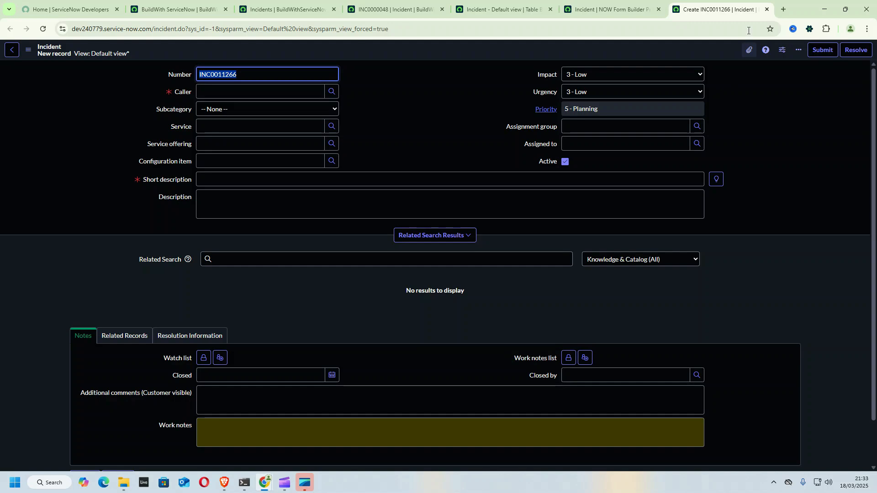
{"action": "left_click", "coordinate": [767, 9]}
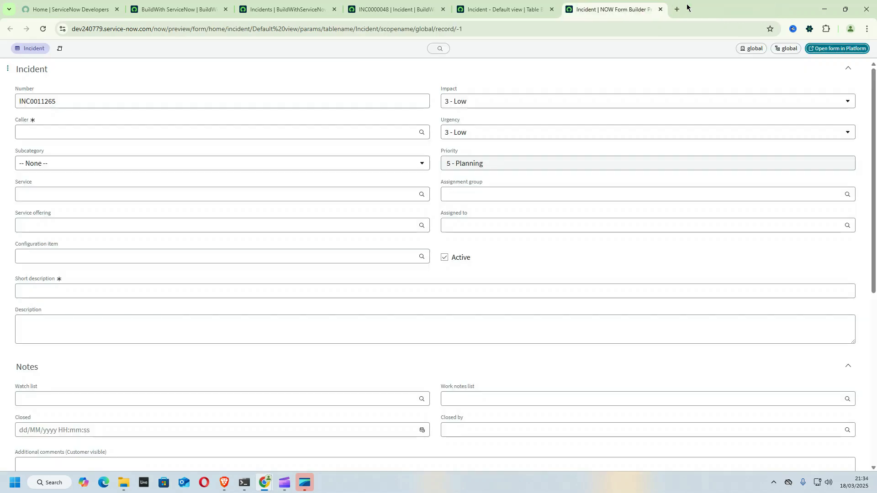
Step: Close the Form Builder preview and table builder pages, and reload the incident record's form
{"action": "left_click", "coordinate": [660, 10]}
{"action": "left_click", "coordinate": [551, 9]}
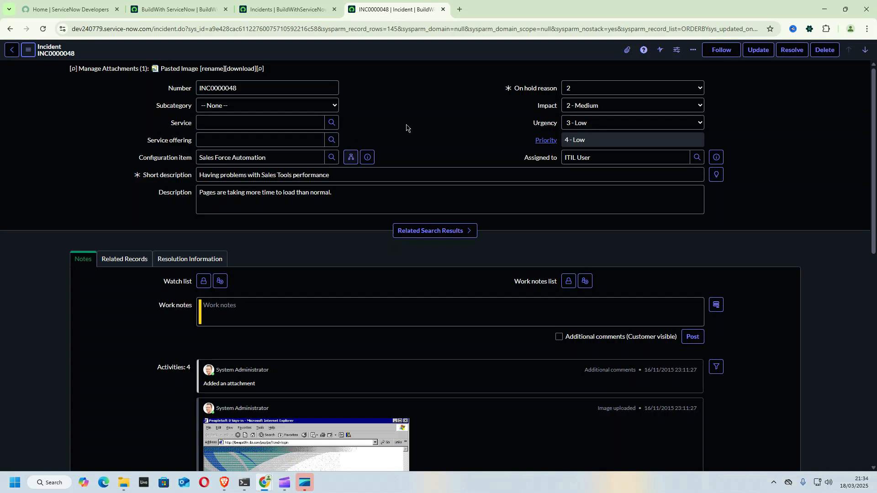
{"action": "right_click", "coordinate": [391, 51]}
{"action": "left_click", "coordinate": [417, 300]}
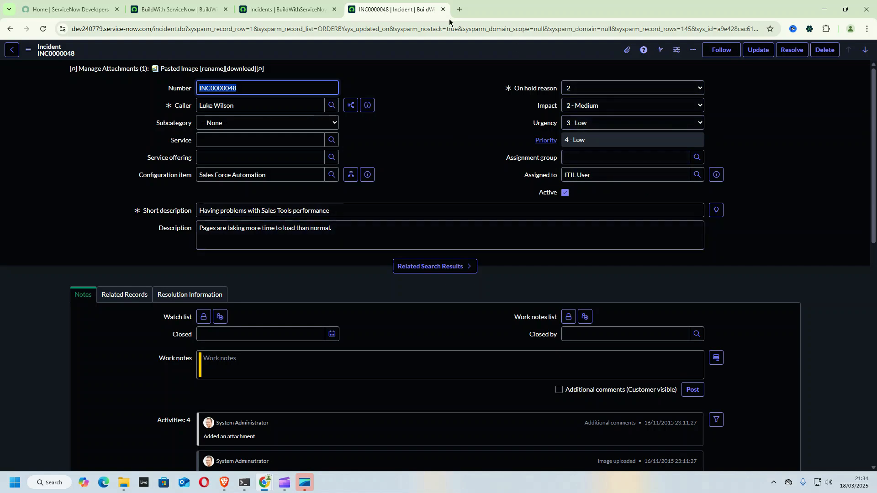
Step: Open Form Design for the incident form and dismiss the suggestion to use Form Builder
{"action": "left_click", "coordinate": [27, 52]}
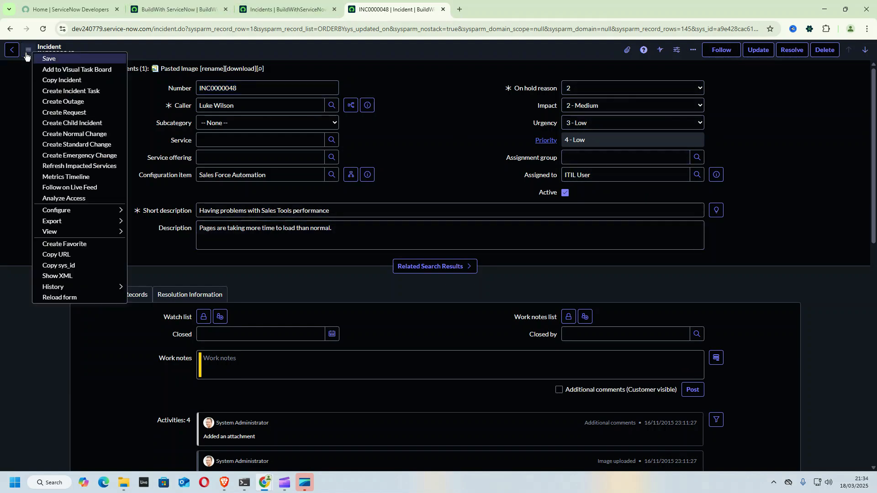
{"action": "mouse_move", "coordinate": [74, 221]}
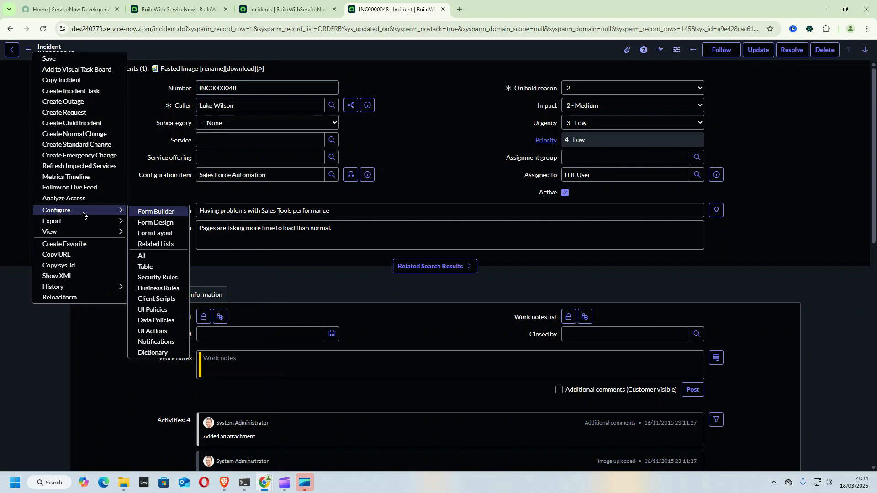
{"action": "left_click", "coordinate": [161, 223]}
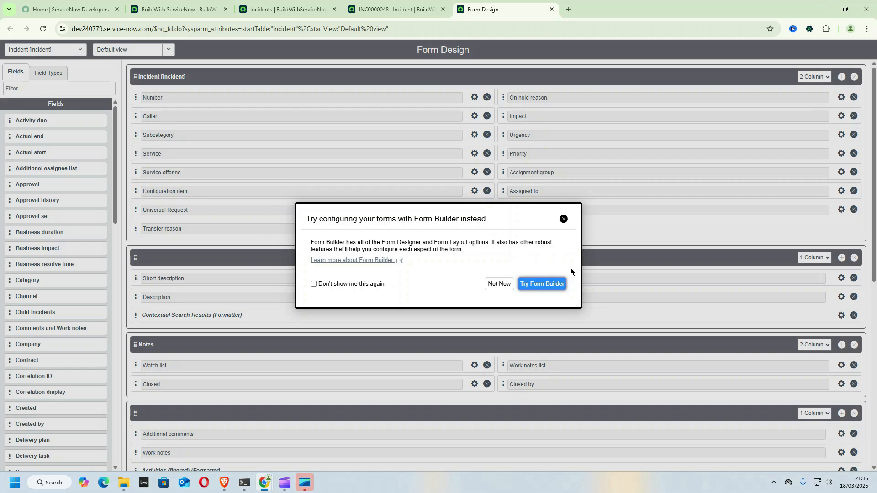
{"action": "left_click", "coordinate": [564, 220]}
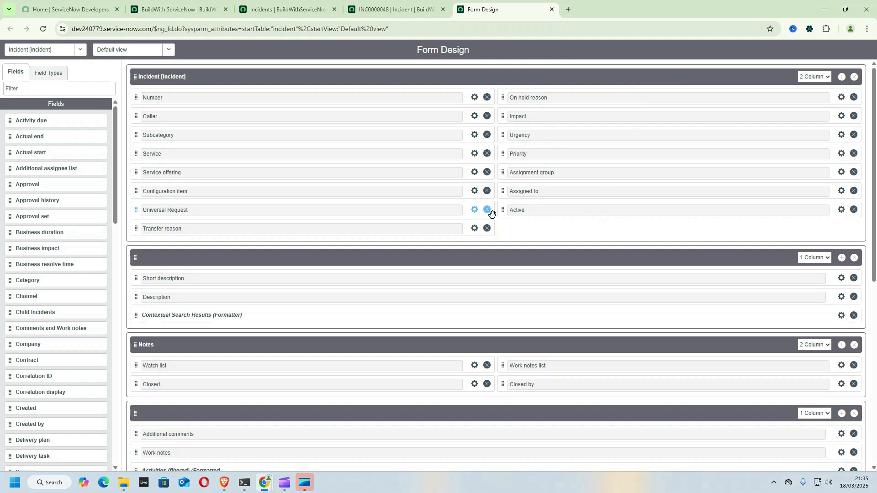
Step: Reorder the Incident section, placing Active above Assigned to and Urgency below Priority
{"action": "left_click_drag", "start_coordinate": [502, 211], "coordinate": [502, 192]}
{"action": "left_click_drag", "start_coordinate": [503, 132], "coordinate": [505, 174]}
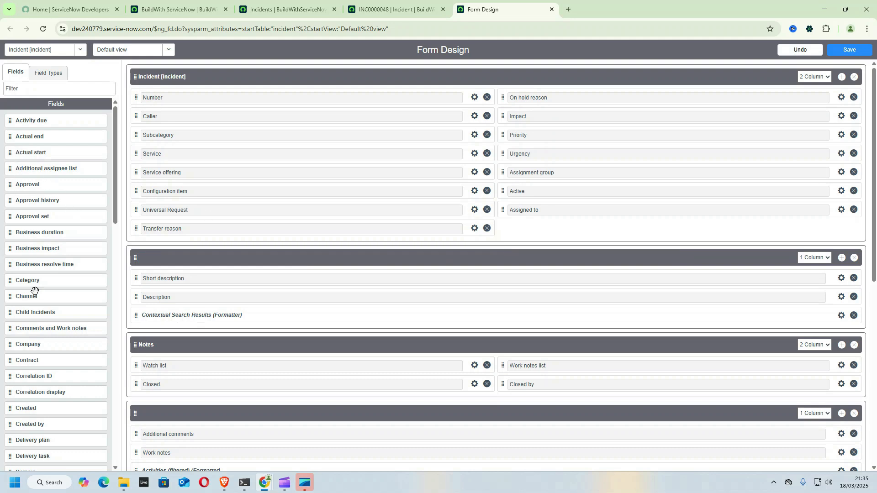
Step: Add the Channel field between Active and Assigned to in the Incident section and save the form design
{"action": "mouse_move", "coordinate": [42, 295]}
{"action": "left_mouse_down"}
{"action": "mouse_move", "coordinate": [523, 203]}
{"action": "mouse_move", "coordinate": [541, 210]}
{"action": "mouse_move", "coordinate": [514, 215]}
{"action": "mouse_move", "coordinate": [513, 207]}
{"action": "left_mouse_up"}
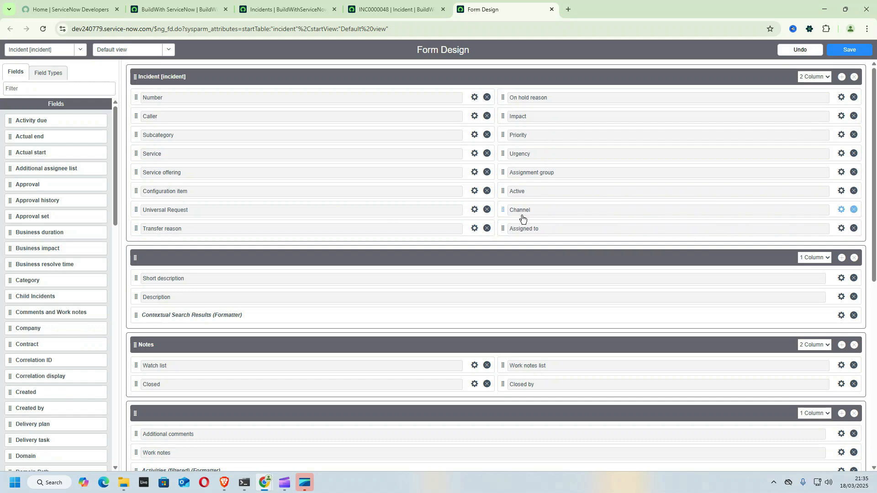
{"action": "scroll", "coordinate": [603, 212], "scroll_direction": "down", "scroll_amount": 8}
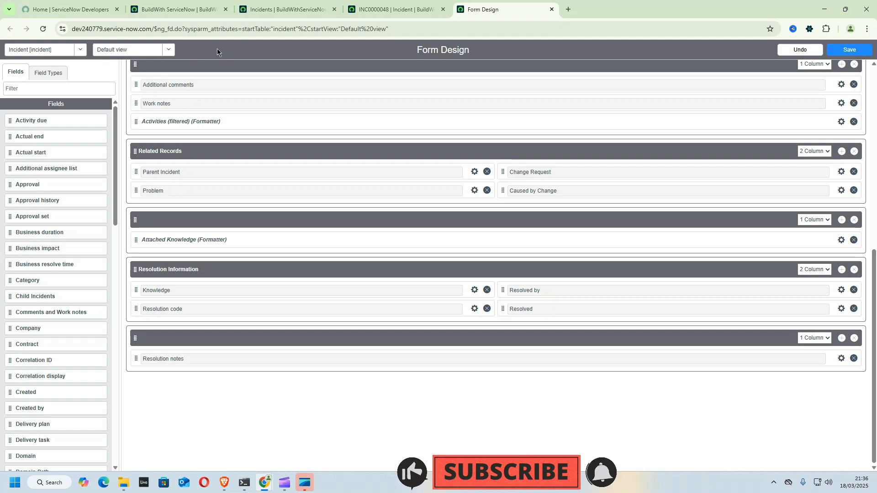
{"action": "left_click", "coordinate": [851, 49]}
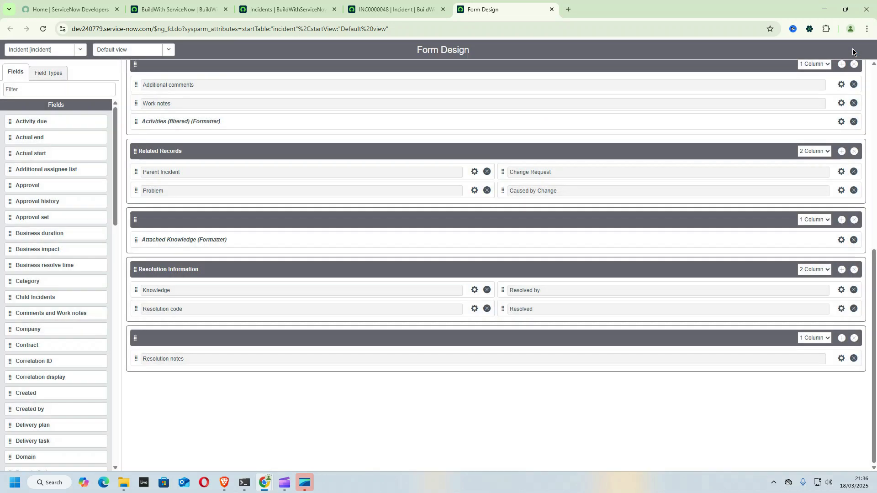
Step: Switch the form design to the Workspace view and examine its sections and fields
{"action": "left_click", "coordinate": [168, 50]}
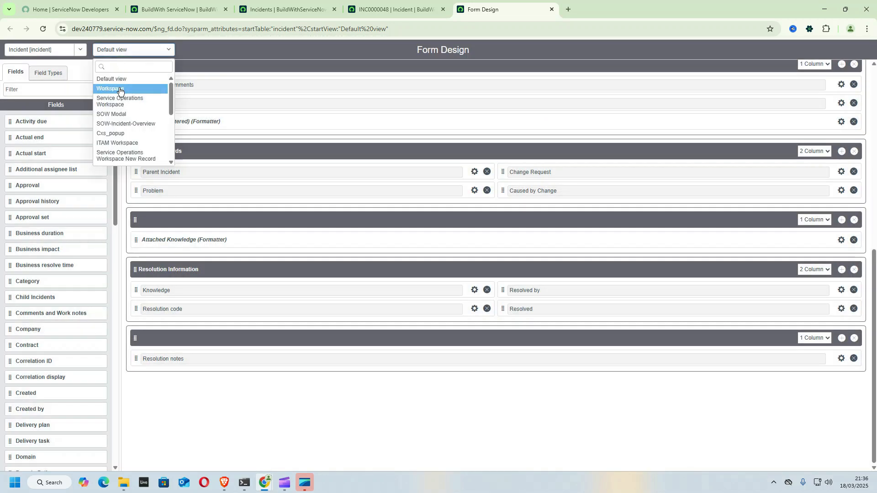
{"action": "left_click", "coordinate": [121, 88]}
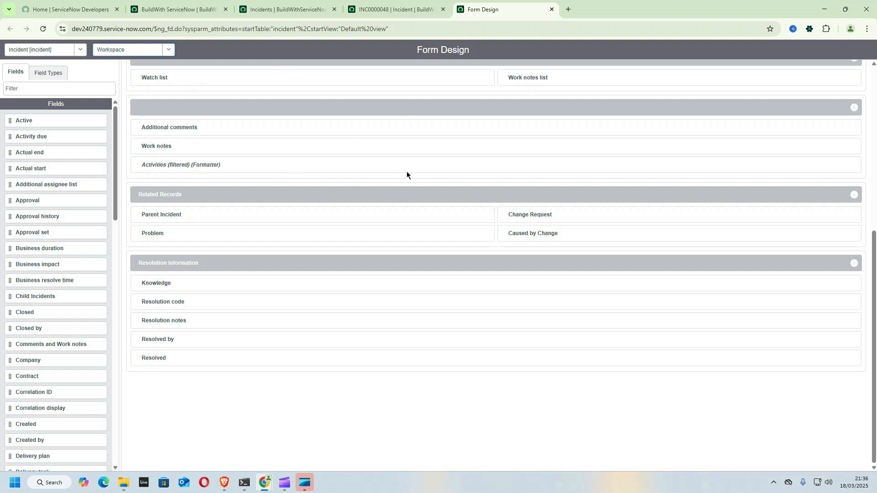
{"action": "scroll", "coordinate": [446, 149], "scroll_direction": "up", "scroll_amount": 7}
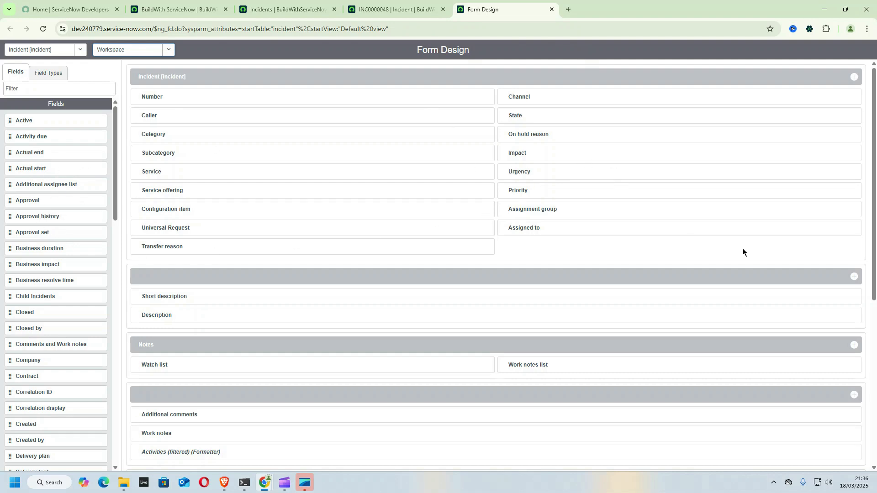
{"action": "scroll", "coordinate": [305, 296], "scroll_direction": "down", "scroll_amount": 3}
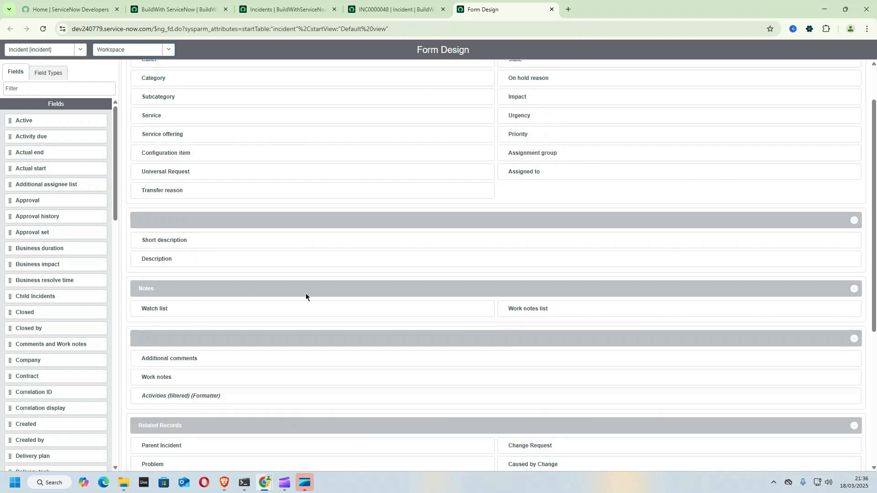
Step: Return the form design to the Default view and show the field types available for new fields
{"action": "left_click", "coordinate": [168, 53]}
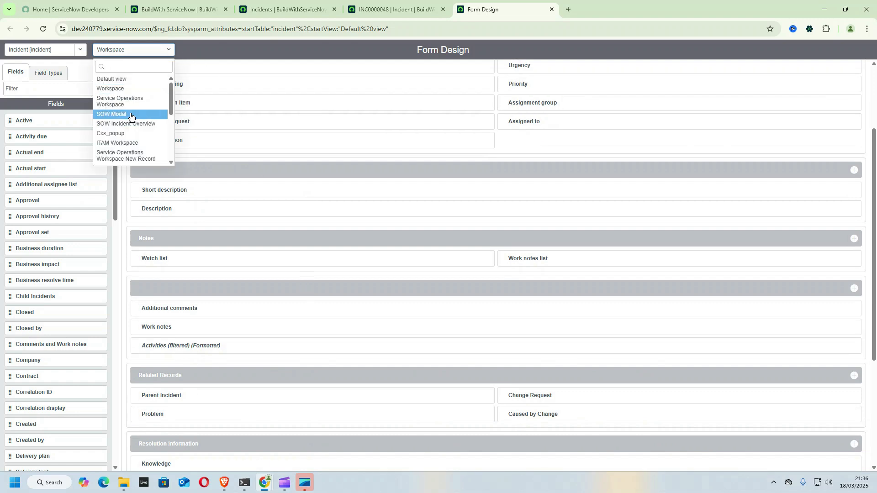
{"action": "left_click", "coordinate": [129, 80]}
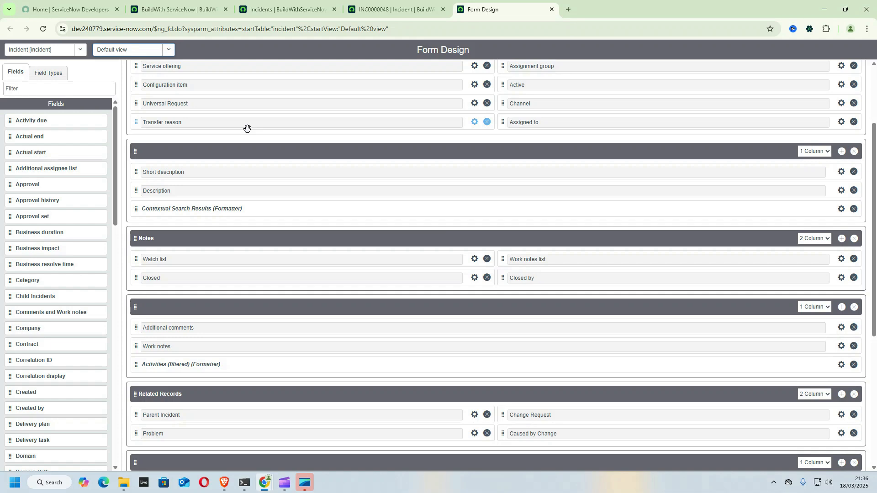
{"action": "scroll", "coordinate": [149, 134], "scroll_direction": "down", "scroll_amount": 6}
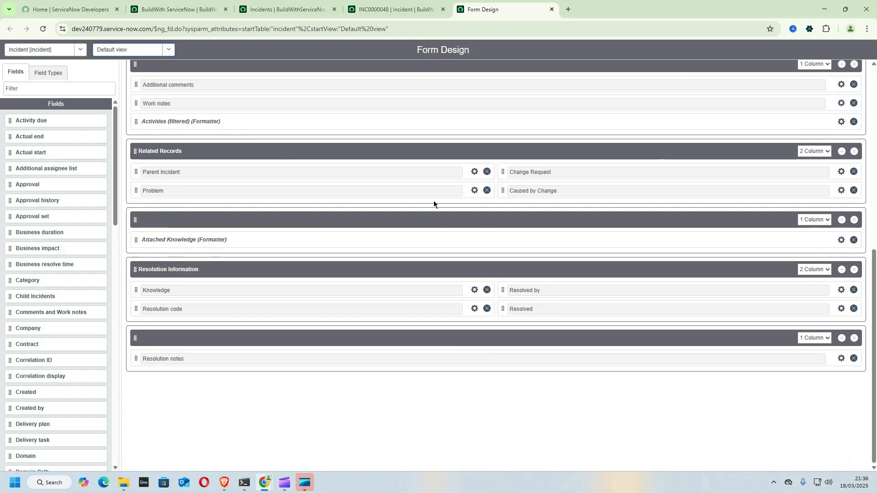
{"action": "left_click", "coordinate": [50, 75]}
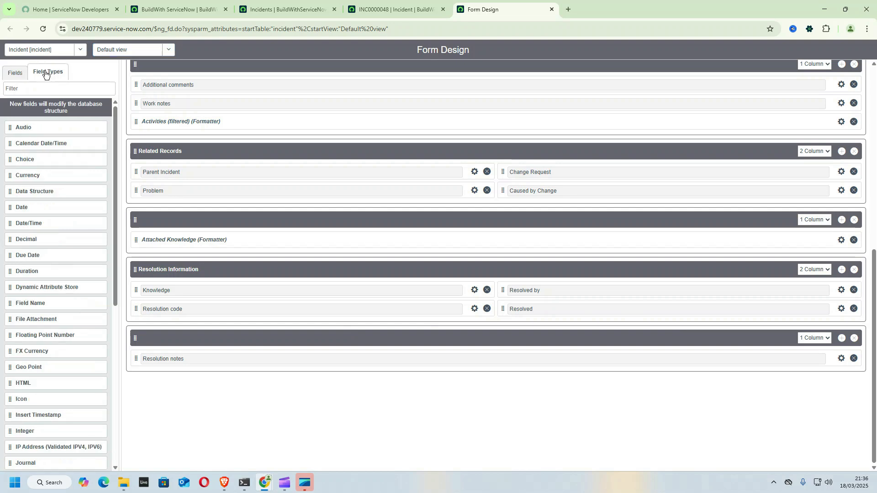